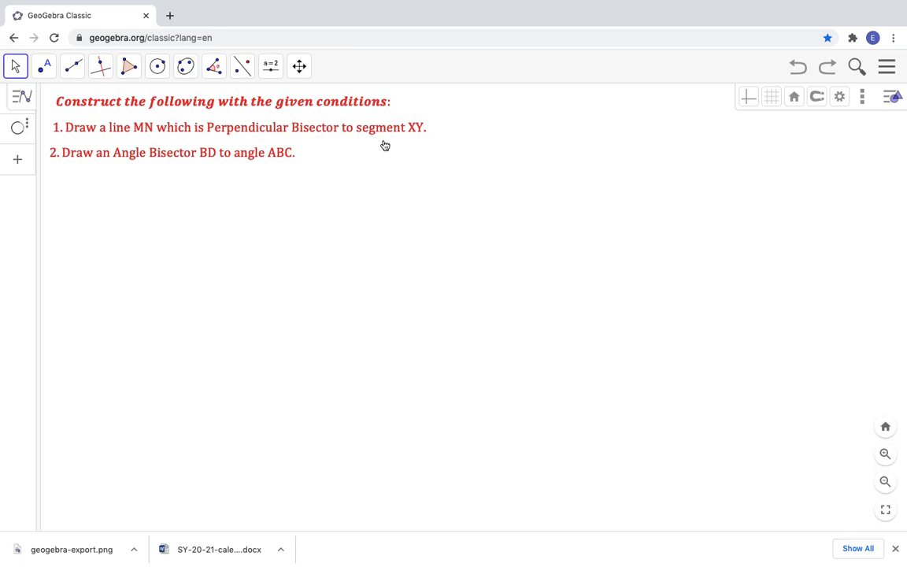
Draw a horizontal segment in the blank area below the left part of the two written instructions.
left_click(72, 71)
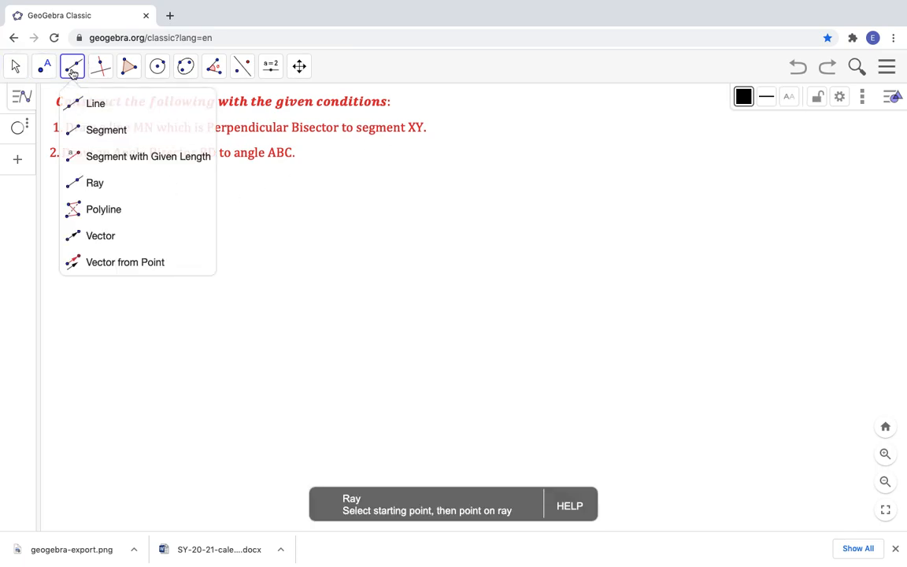
left_click(94, 129)
left_click(104, 308)
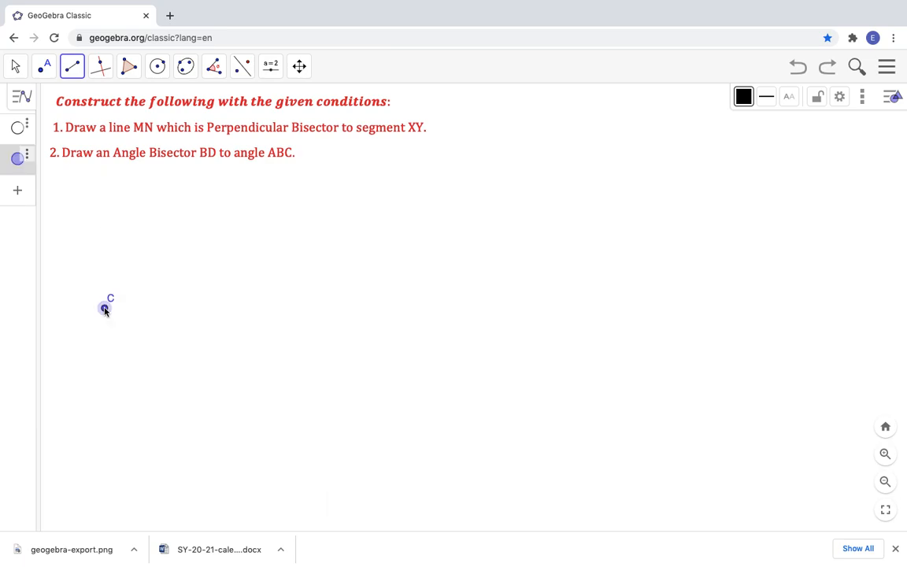
left_click(256, 308)
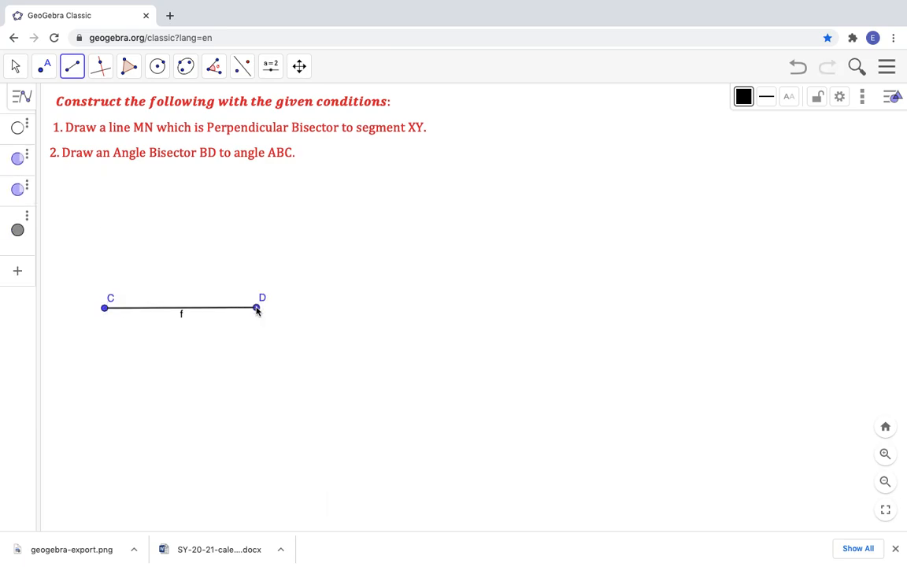
Rename the segment's left endpoint X and its right endpoint Y, and hide the segment's own label.
right_click(112, 302)
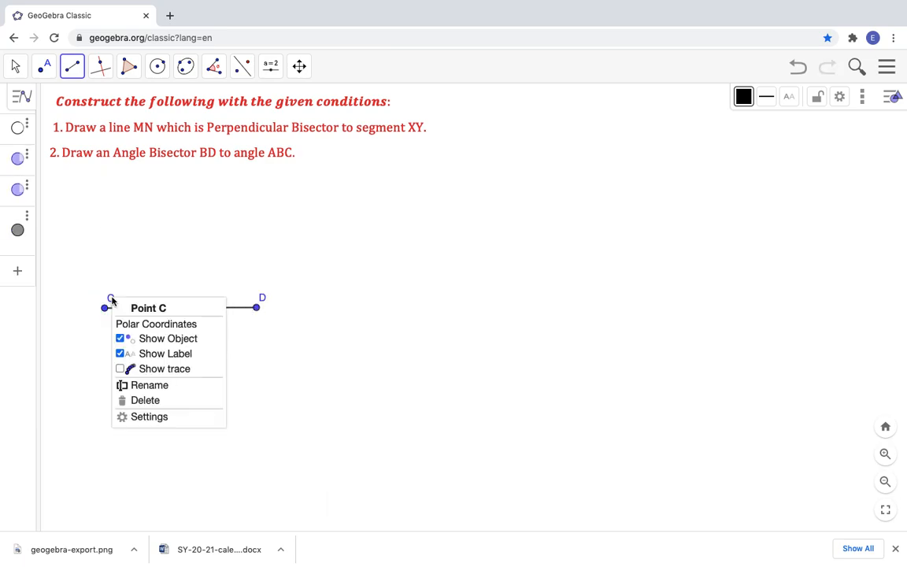
left_click(139, 385)
key("BackSpace")
key("Return")
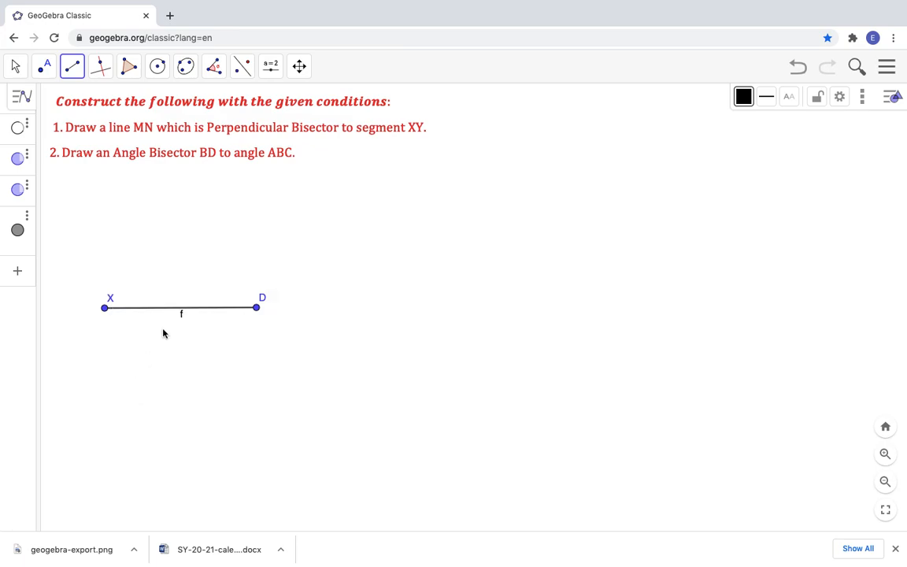
right_click(258, 306)
left_click(288, 386)
key("BackSpace")
key("Return")
right_click(182, 315)
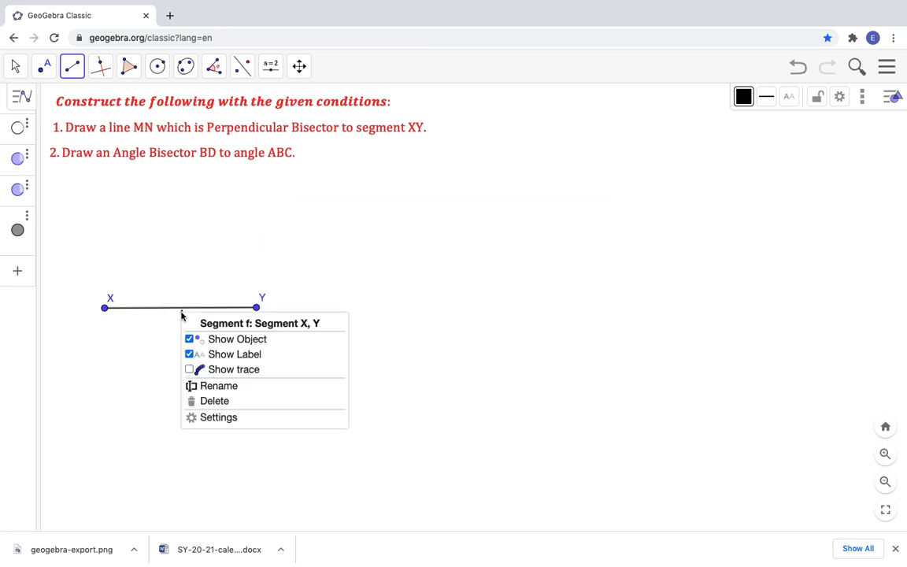
left_click(212, 356)
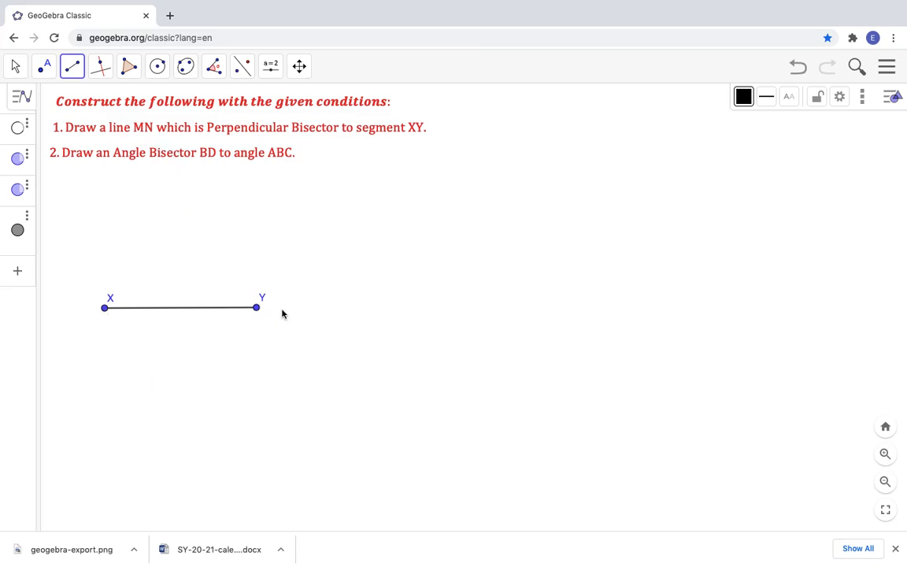
Draw two circles with Circle with Center through Point: one centred at X through Y, the other centred at Y through X.
left_click(158, 66)
left_click(187, 119)
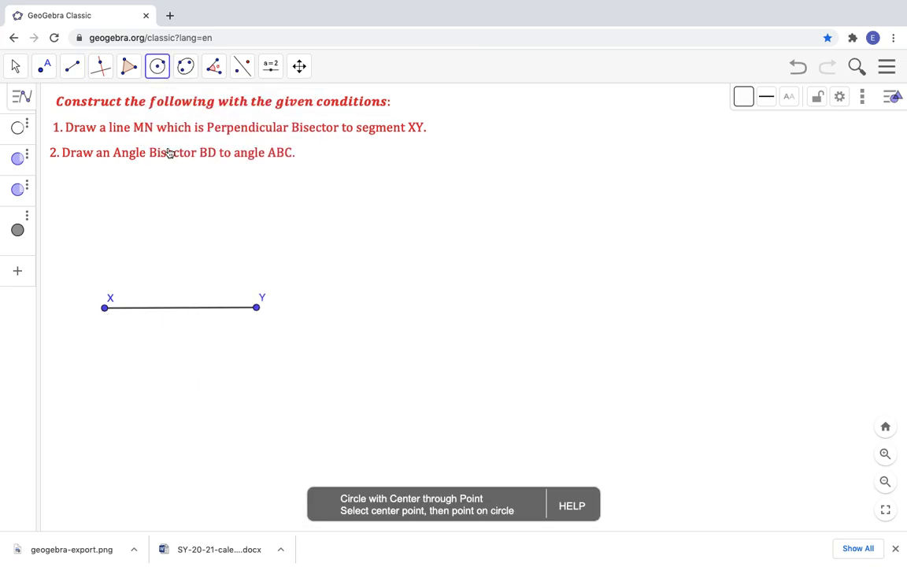
left_click(105, 308)
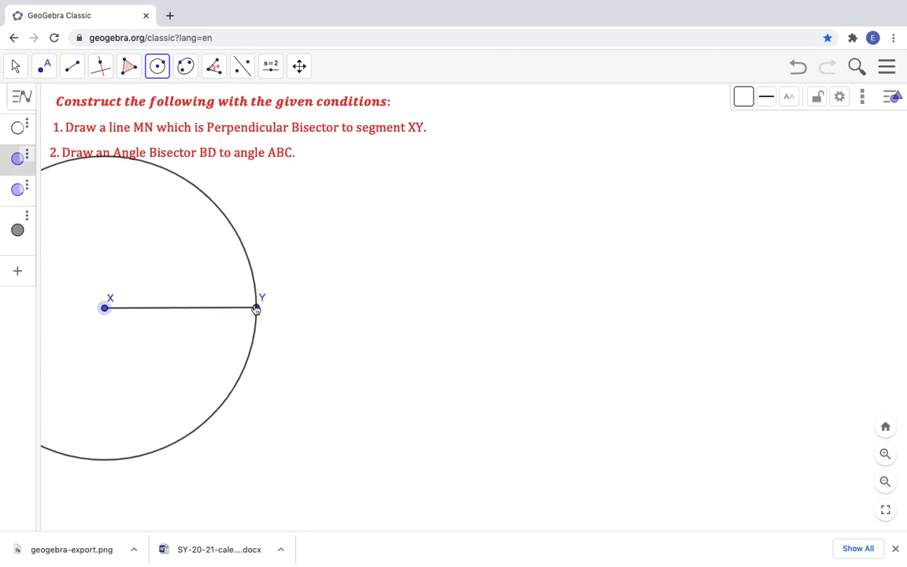
left_click(257, 308)
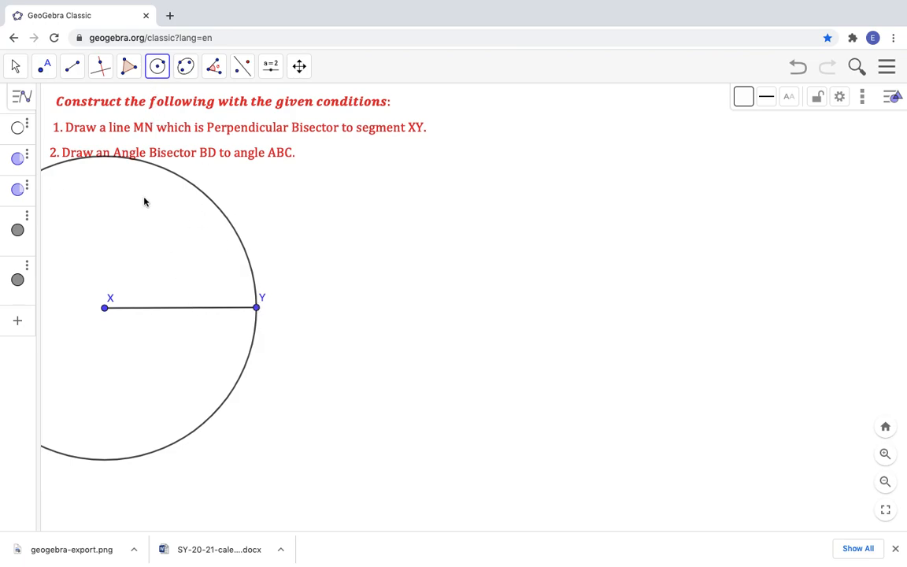
left_click(156, 66)
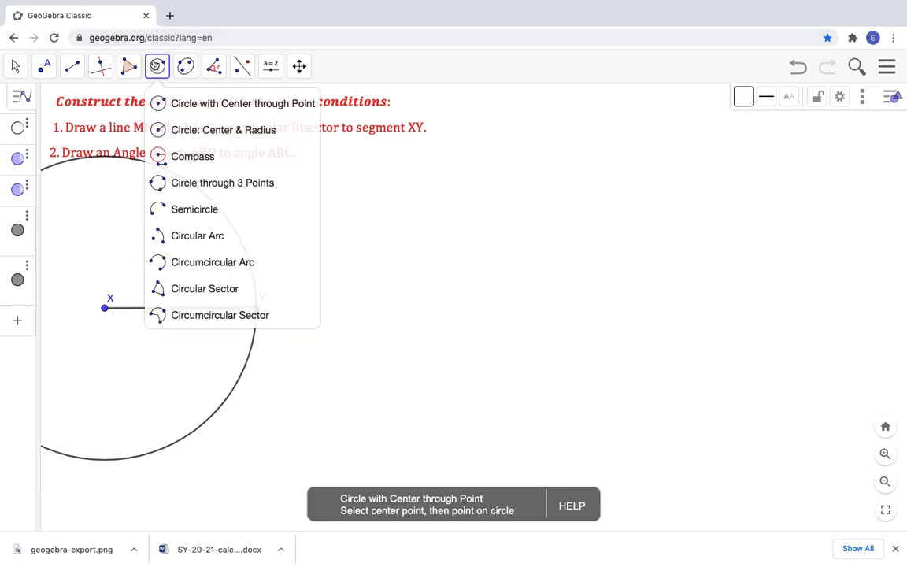
left_click(222, 103)
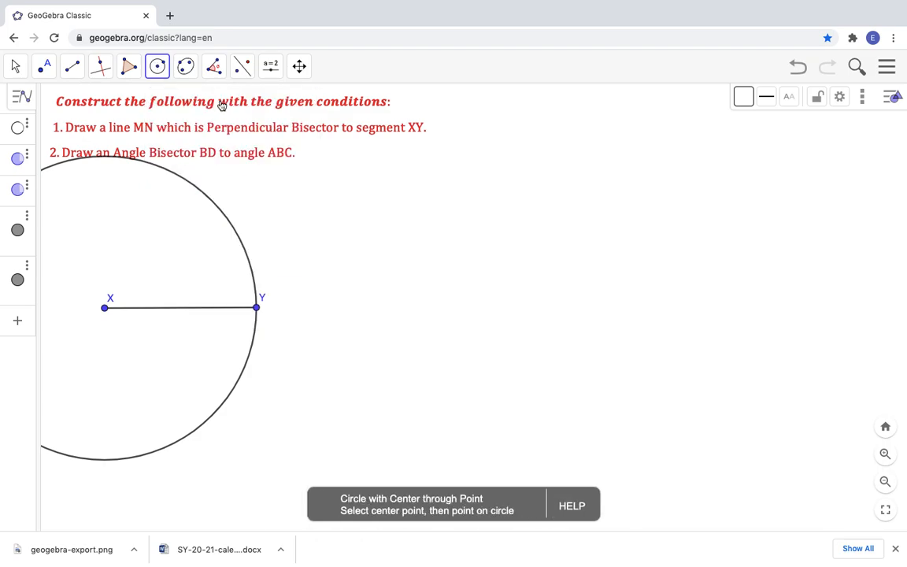
left_click(256, 308)
left_click(105, 309)
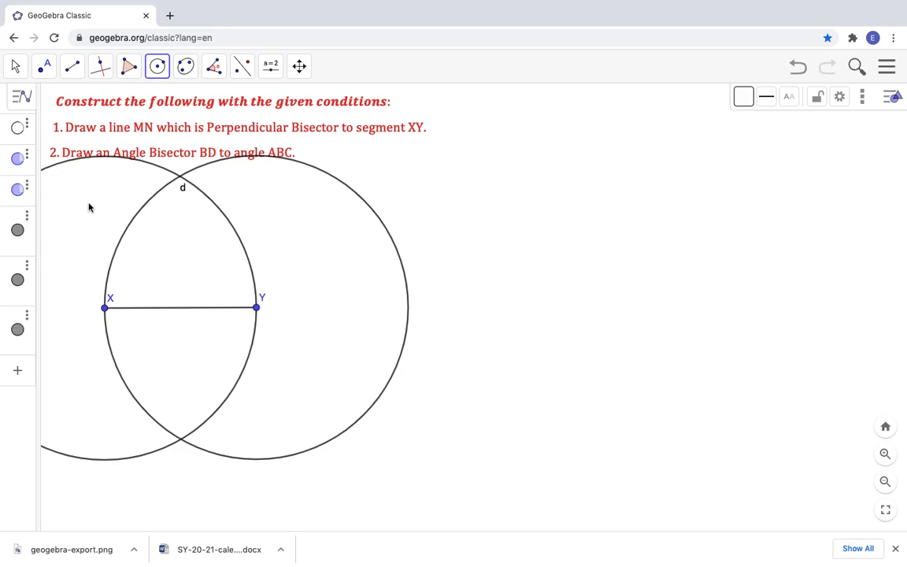
Place points at the upper and lower intersections of the two circles.
left_click(44, 66)
left_click(56, 99)
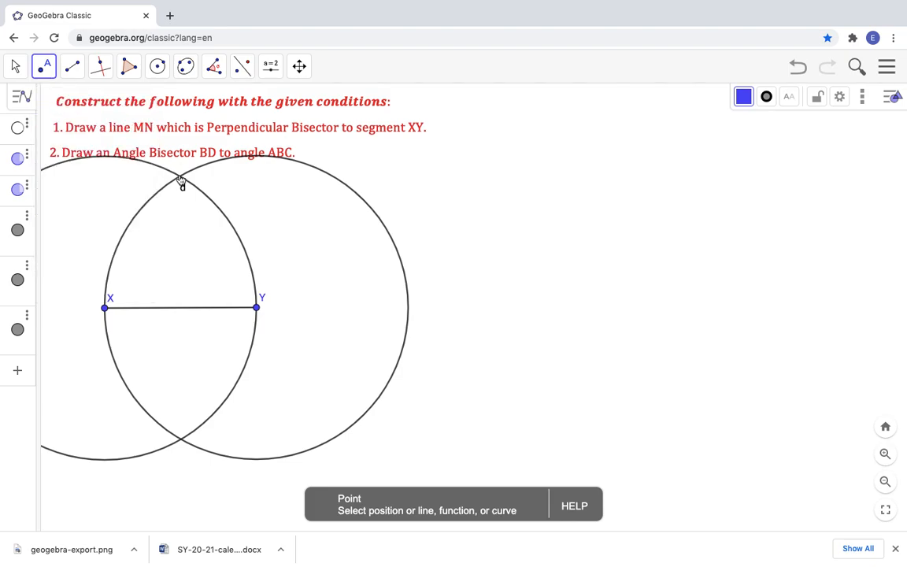
left_click(180, 176)
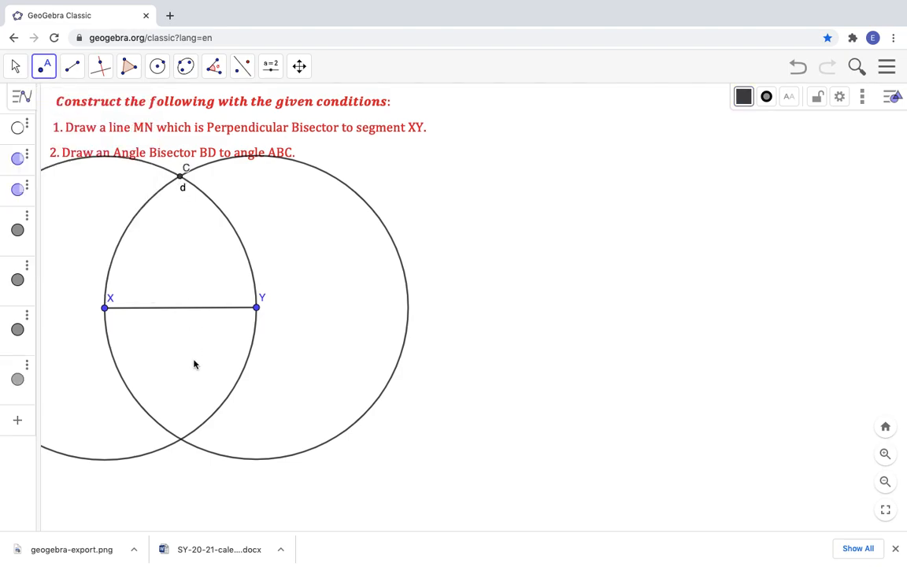
left_click(181, 438)
Draw a line through the upper and lower intersection points of the two circles.
left_click(72, 66)
left_click(93, 100)
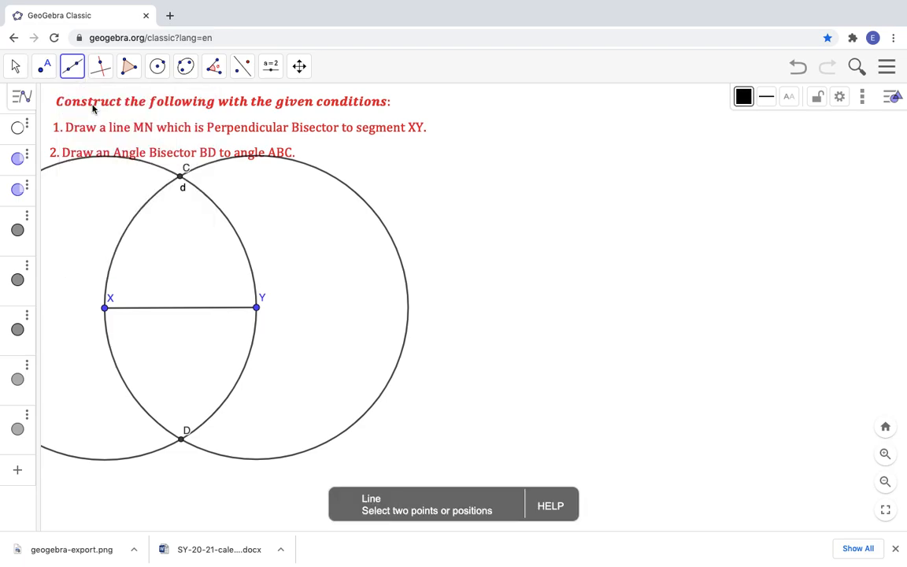
left_click(180, 176)
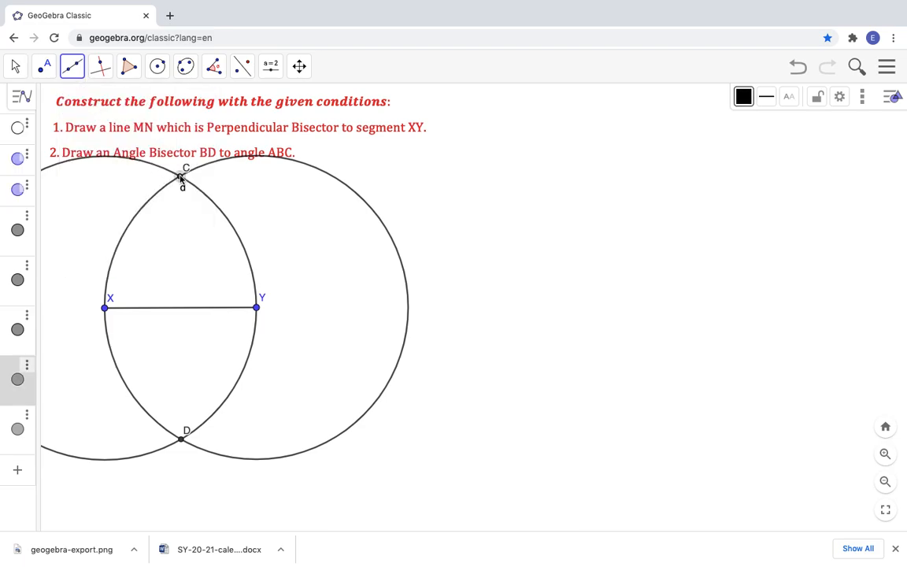
left_click(182, 440)
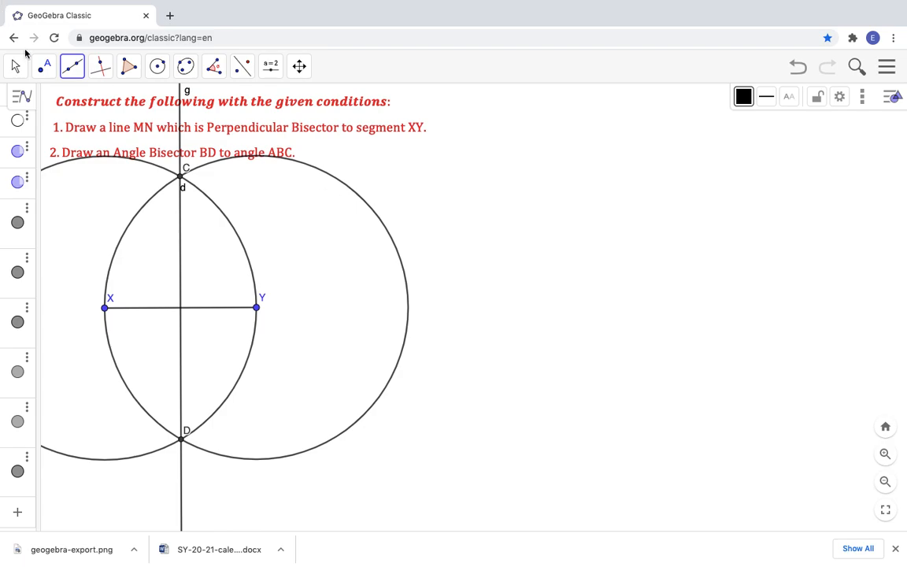
Hide both construction circles and the label of the vertical line.
left_click(17, 66)
mouse_move(45, 69)
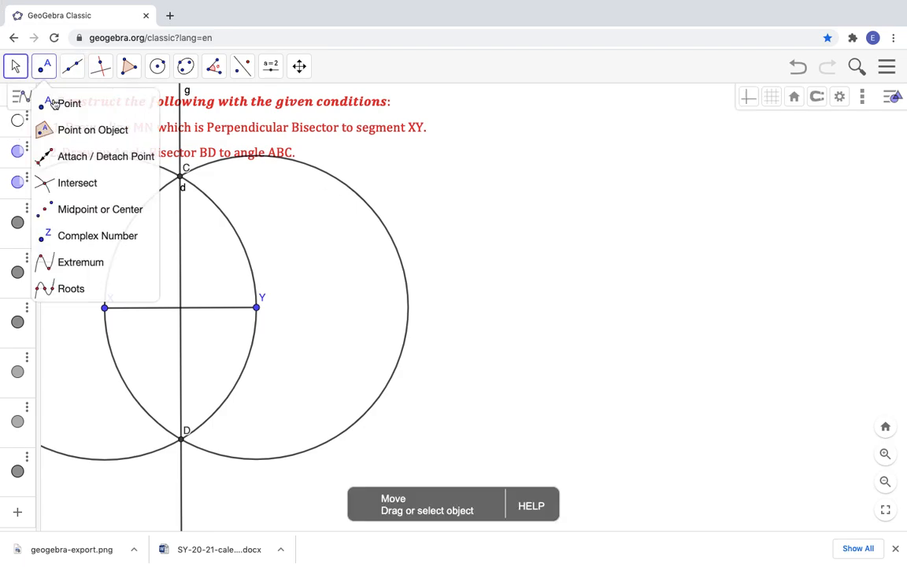
right_click(340, 182)
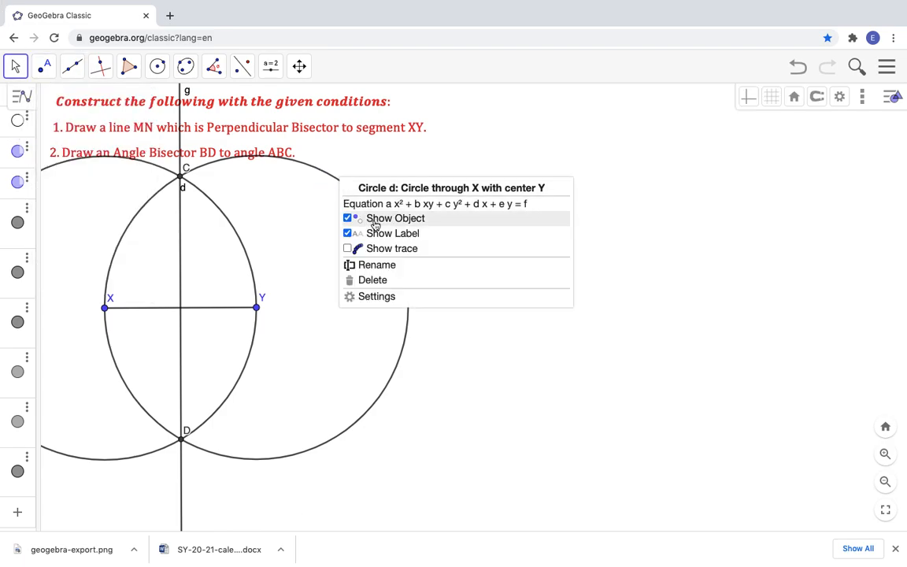
left_click(361, 218)
right_click(218, 209)
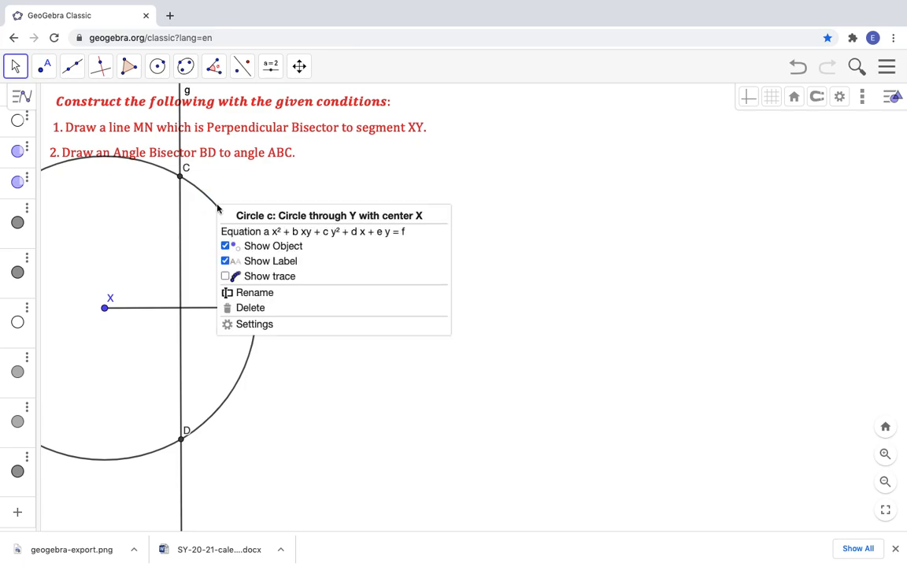
left_click(257, 246)
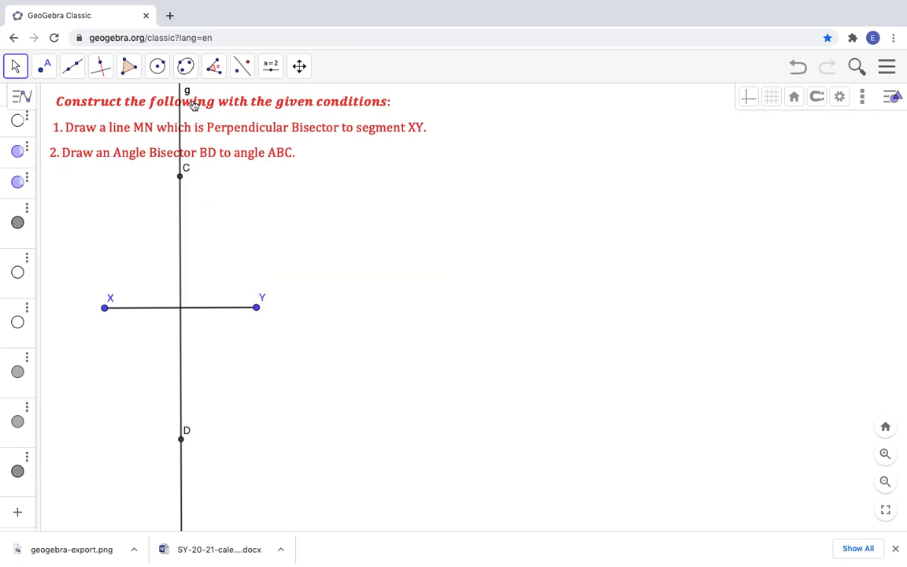
right_click(180, 91)
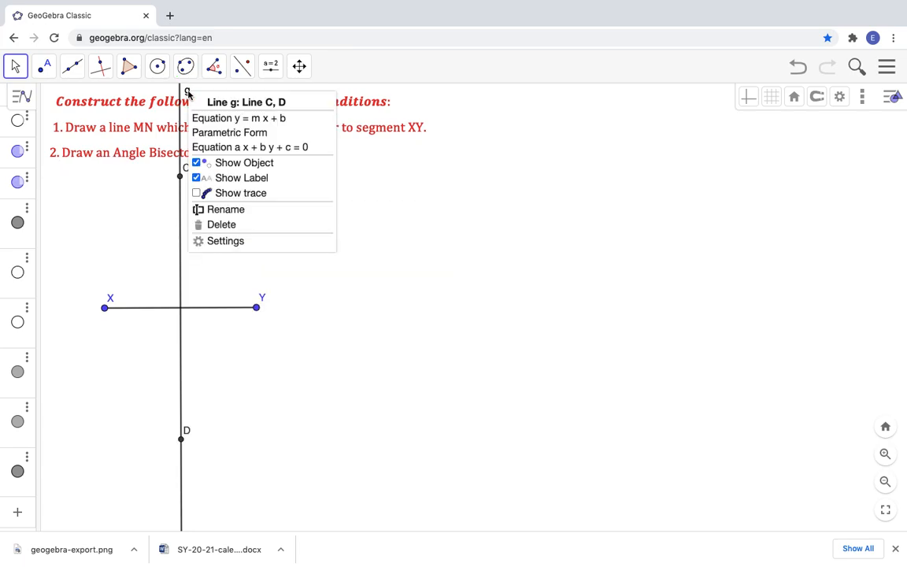
left_click(225, 181)
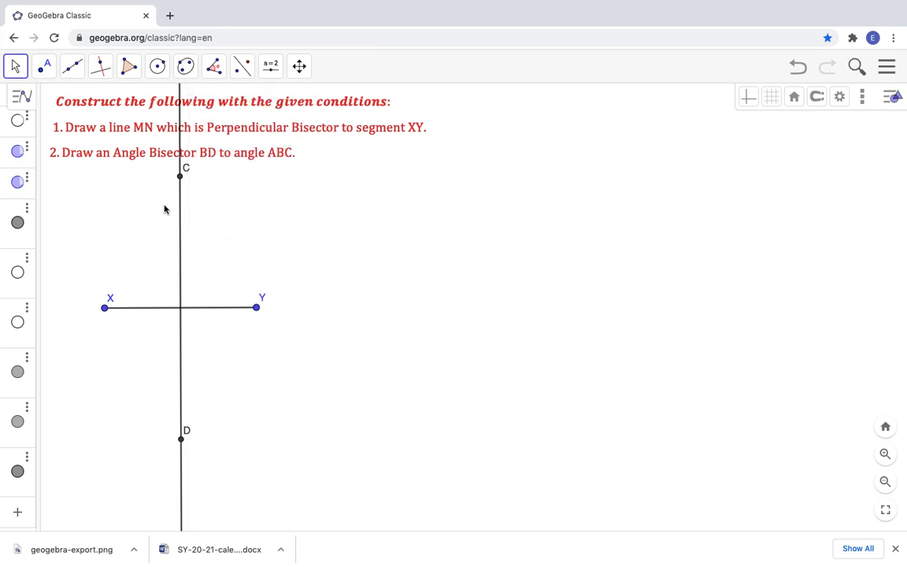
Rename the upper point on the vertical line M and the lower point N.
right_click(186, 173)
left_click(225, 263)
key("BackSpace")
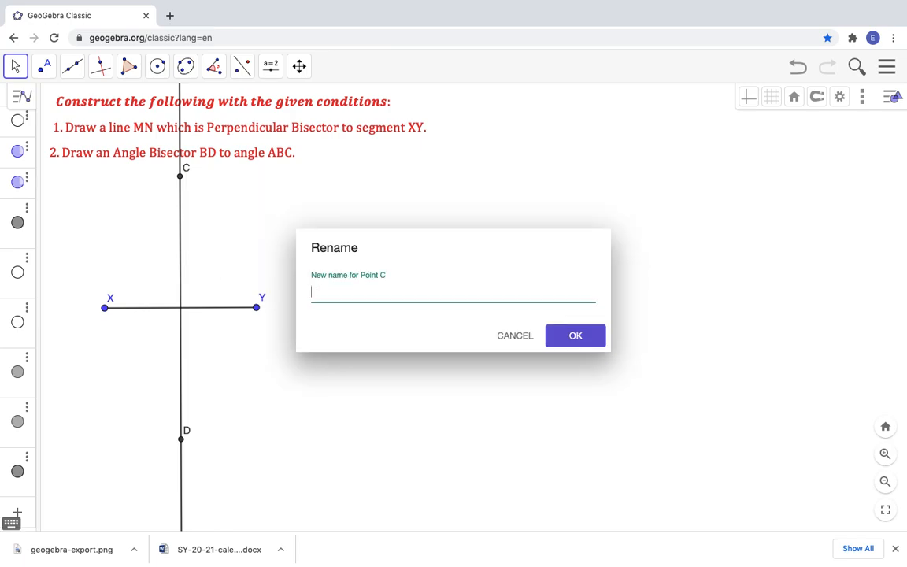
type("M")
key("Return")
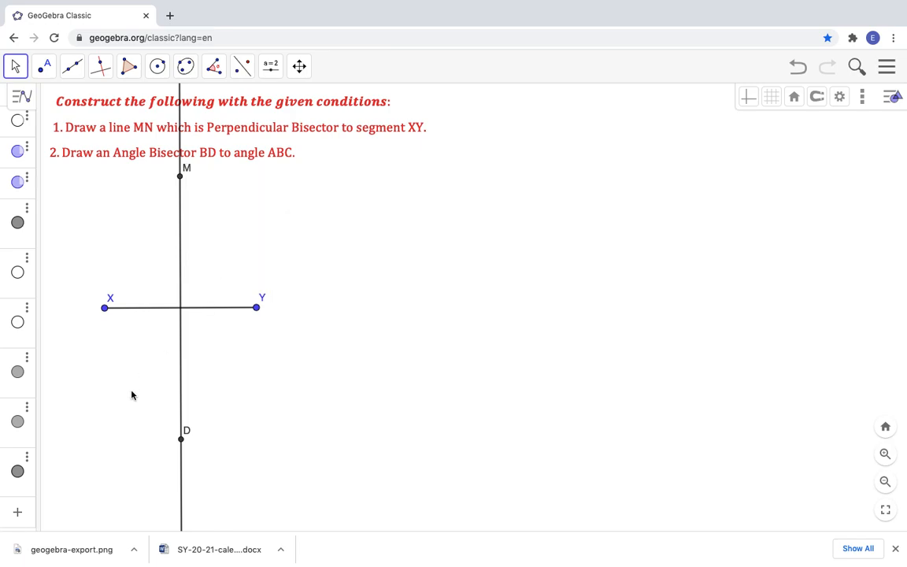
right_click(188, 435)
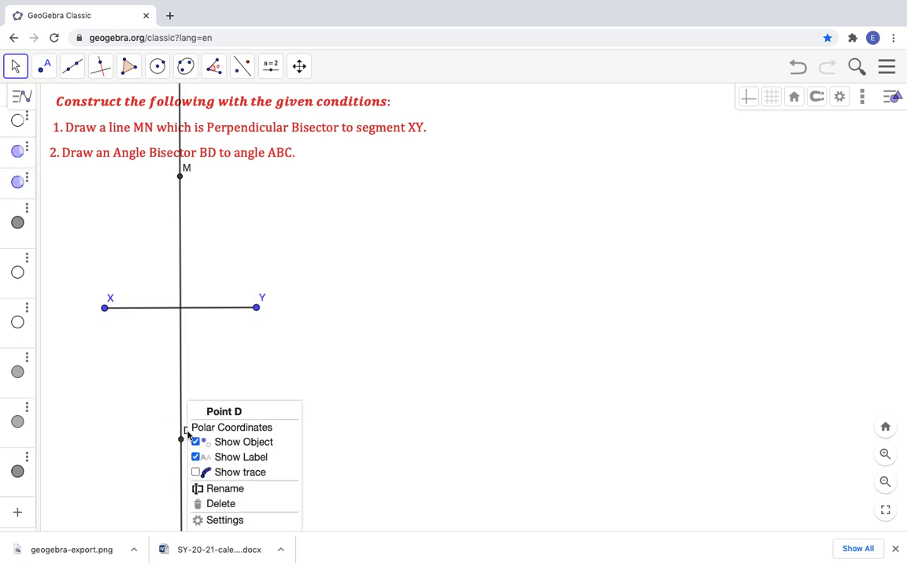
left_click(225, 489)
type("N")
key("Return")
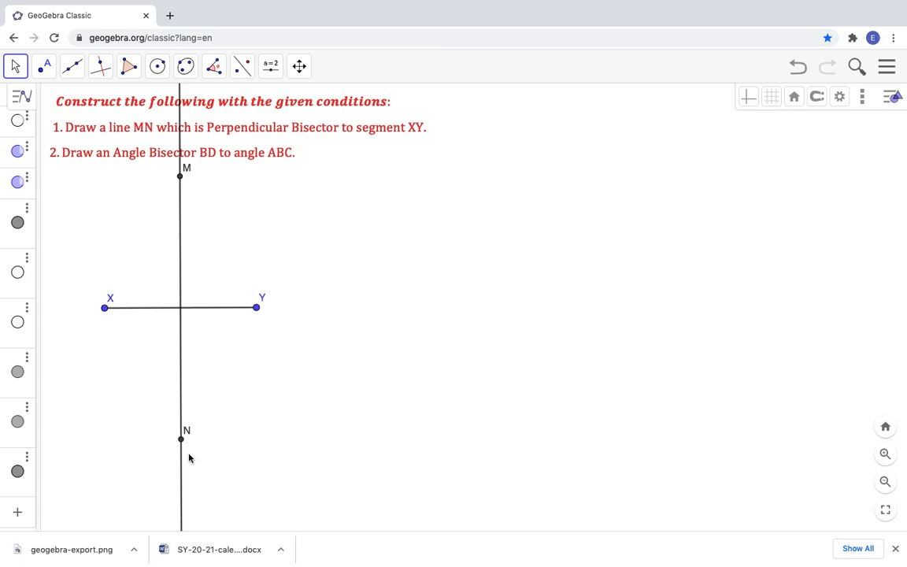
Place a point where line MN crosses segment XY.
left_click(44, 66)
left_click(80, 109)
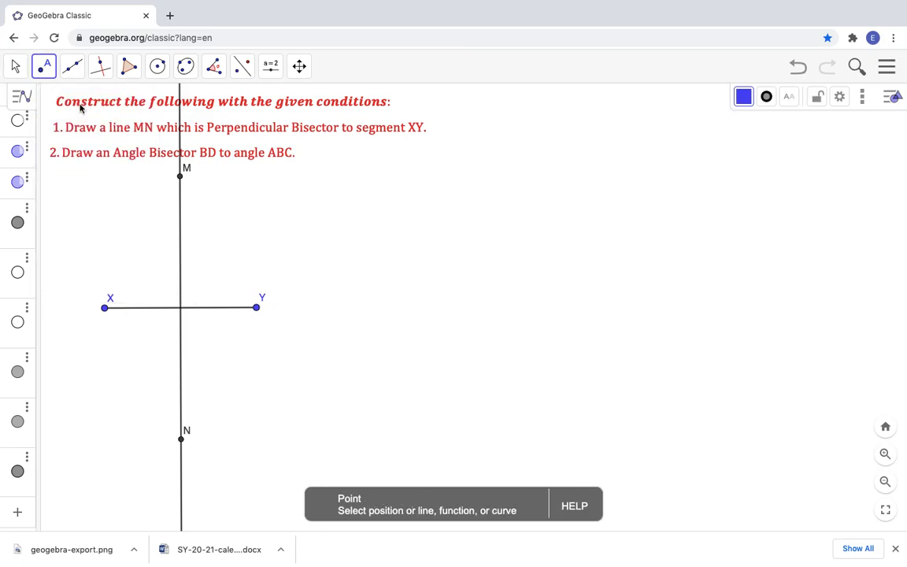
left_click(182, 307)
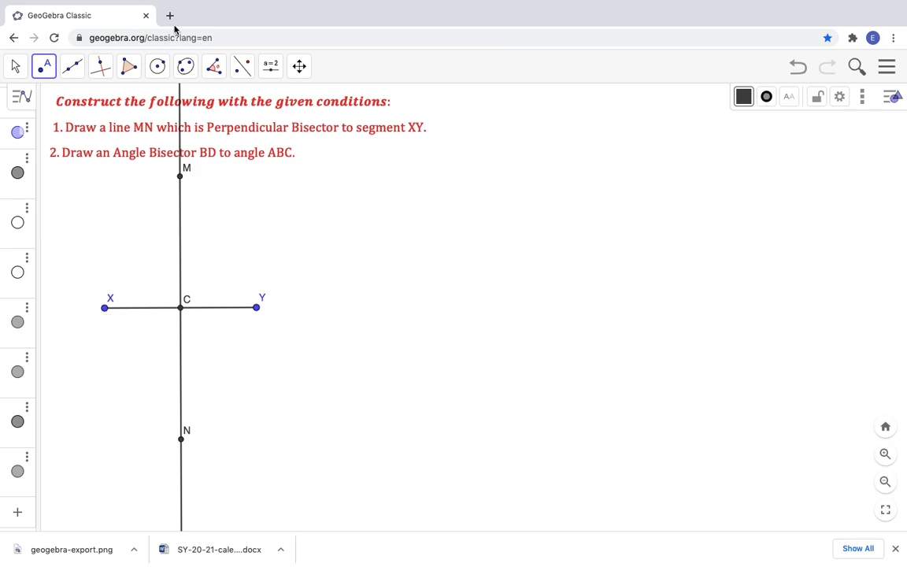
Mark the angle from M to X with its vertex at the crossing point C, using the Angle tool.
left_click(214, 66)
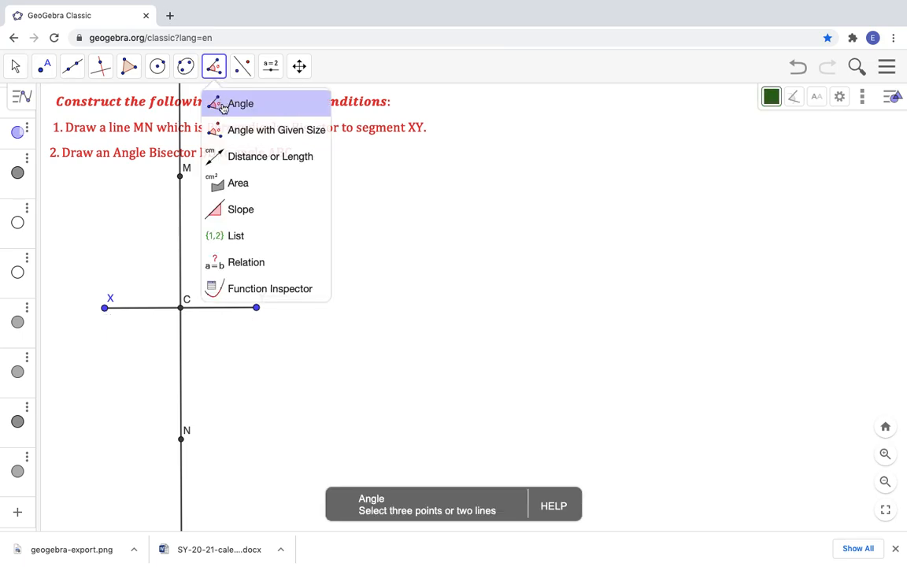
left_click(222, 106)
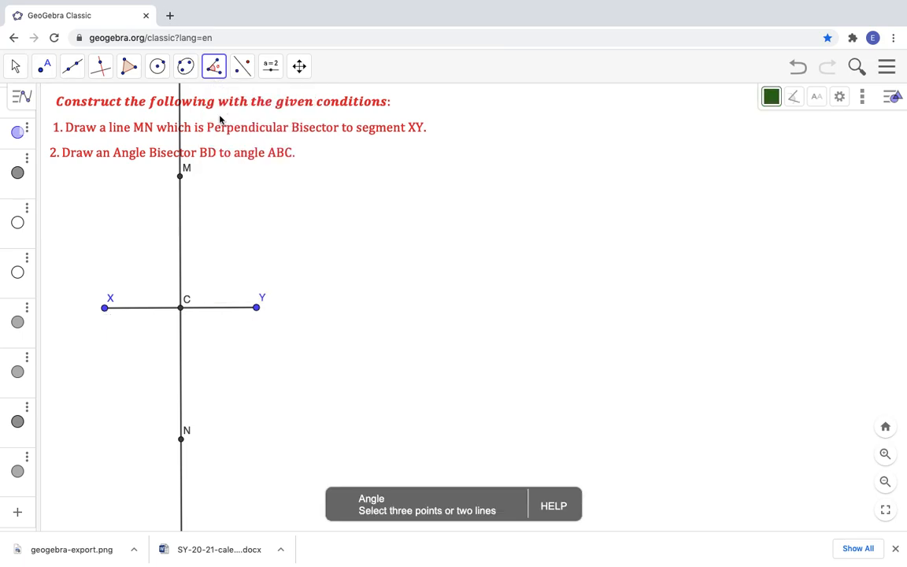
left_click(181, 176)
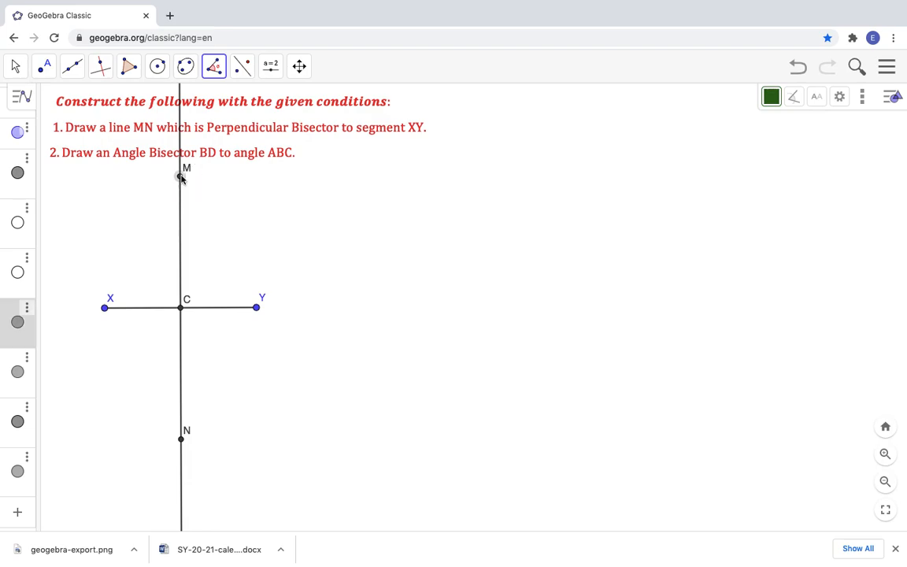
left_click(180, 307)
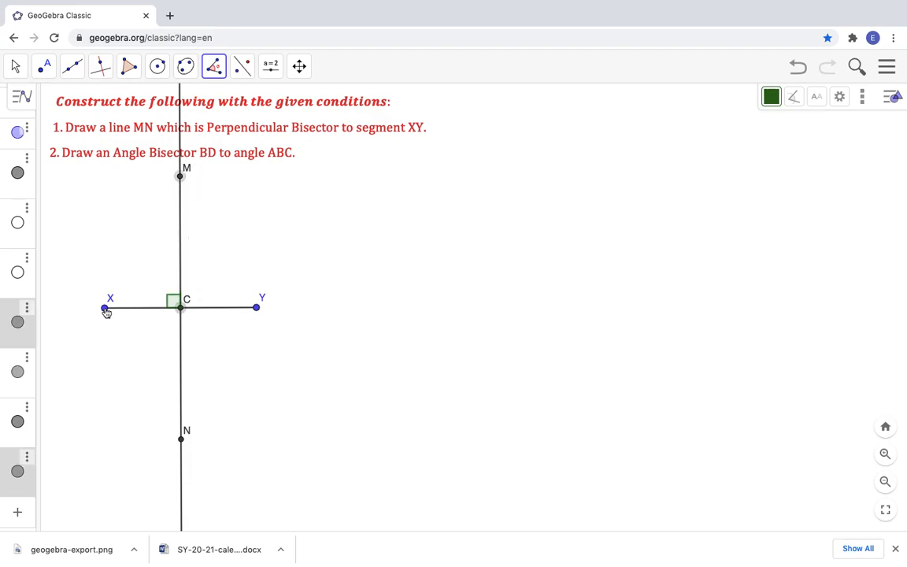
left_click(106, 309)
left_click(14, 66)
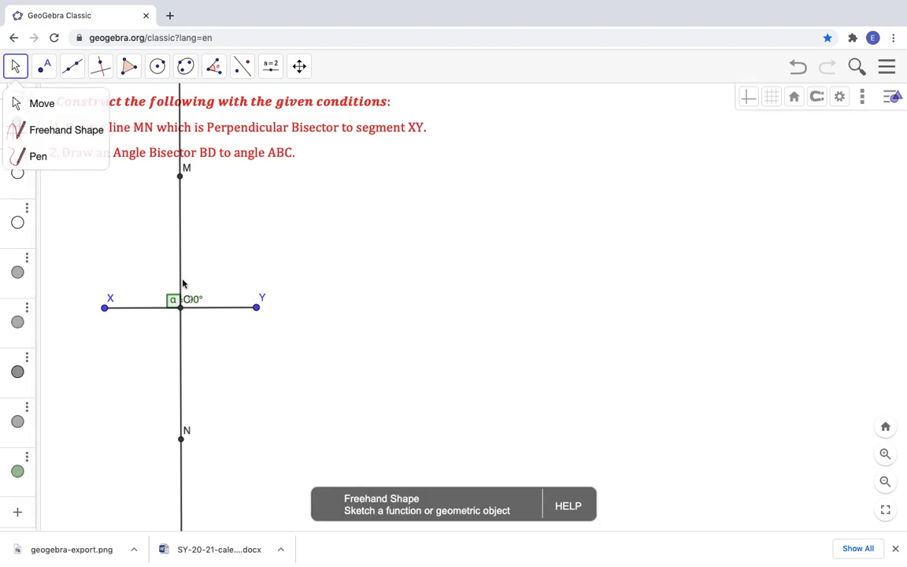
Move the angle label clear of point C and measure the distance from X to C with the Distance or Length tool.
left_click_drag(188, 299, 165, 289)
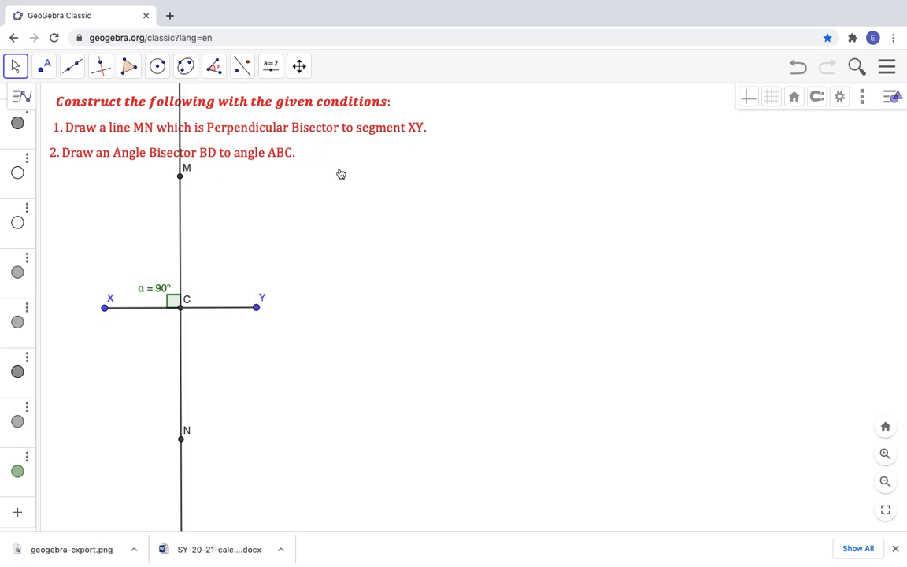
left_click(213, 66)
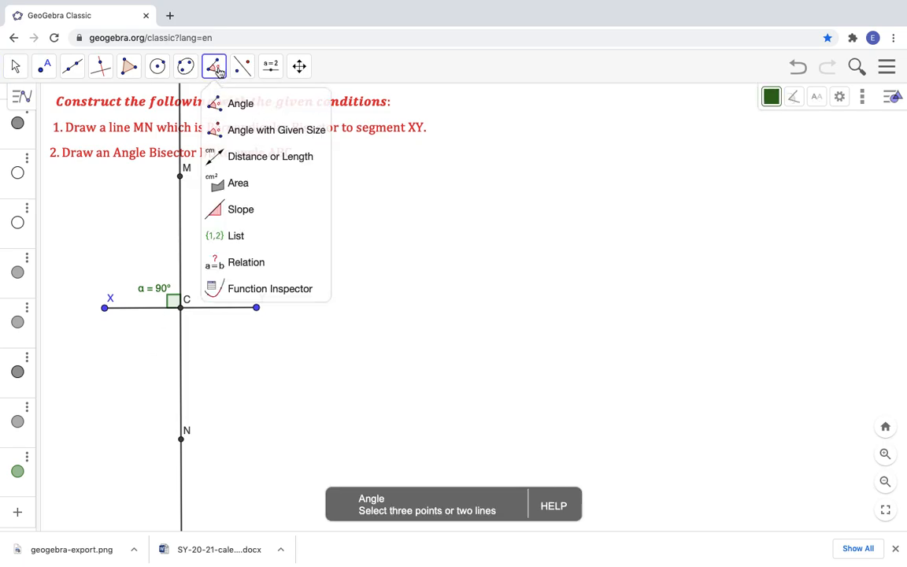
left_click(237, 158)
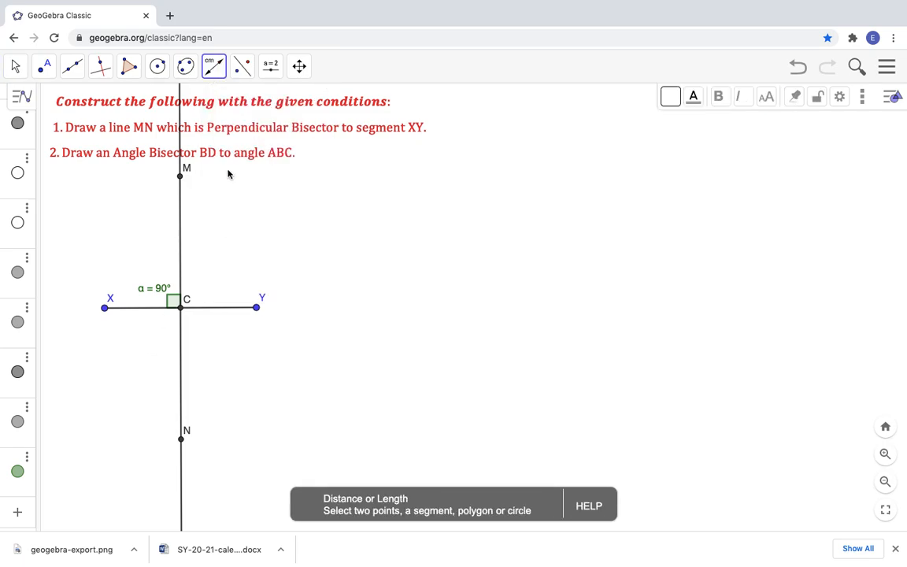
left_click(104, 308)
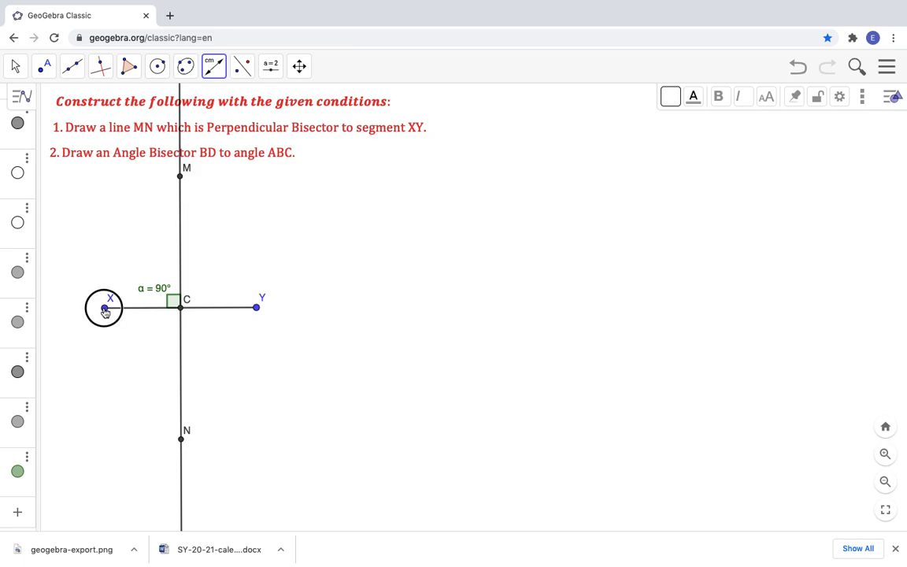
left_click(181, 307)
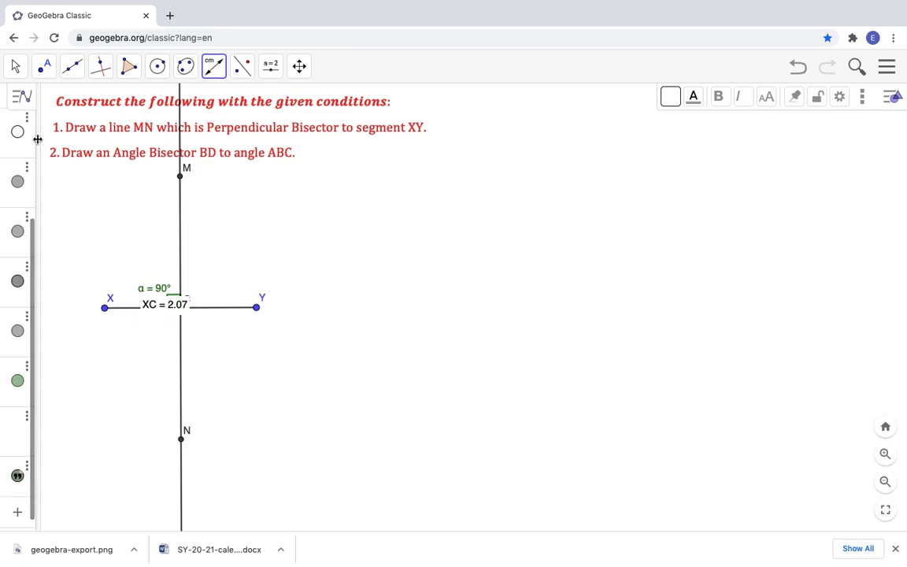
Move the XC length text to just below the left half of segment XY.
left_click(19, 65)
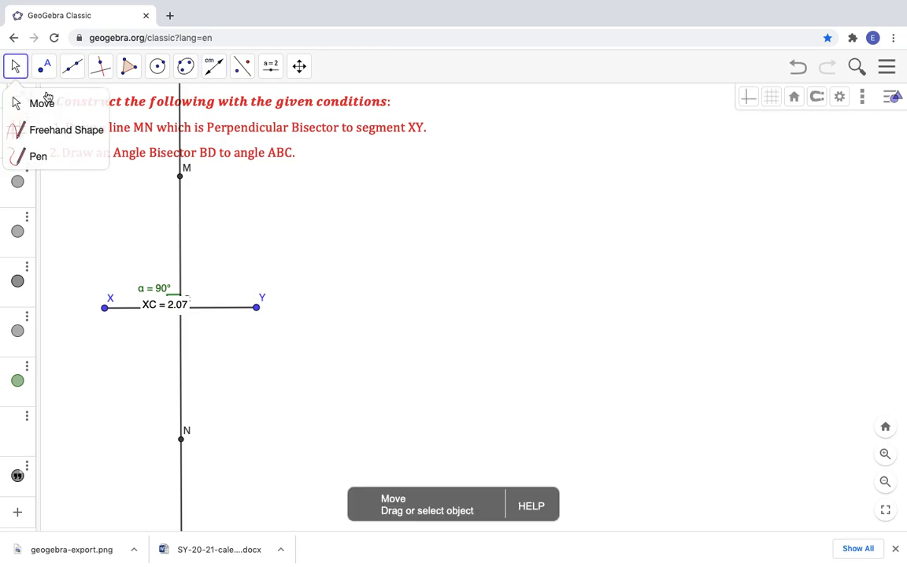
left_click(163, 313)
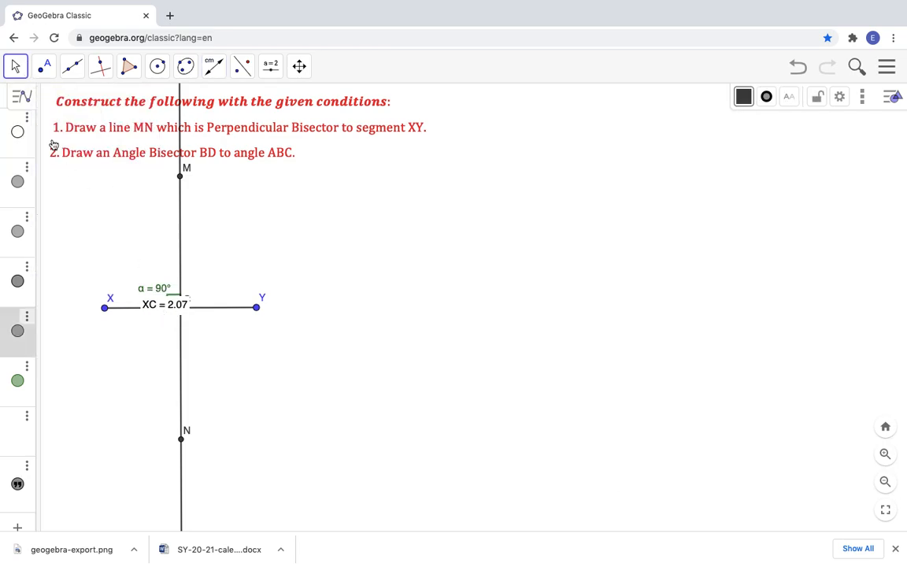
left_click_drag(166, 304, 145, 322)
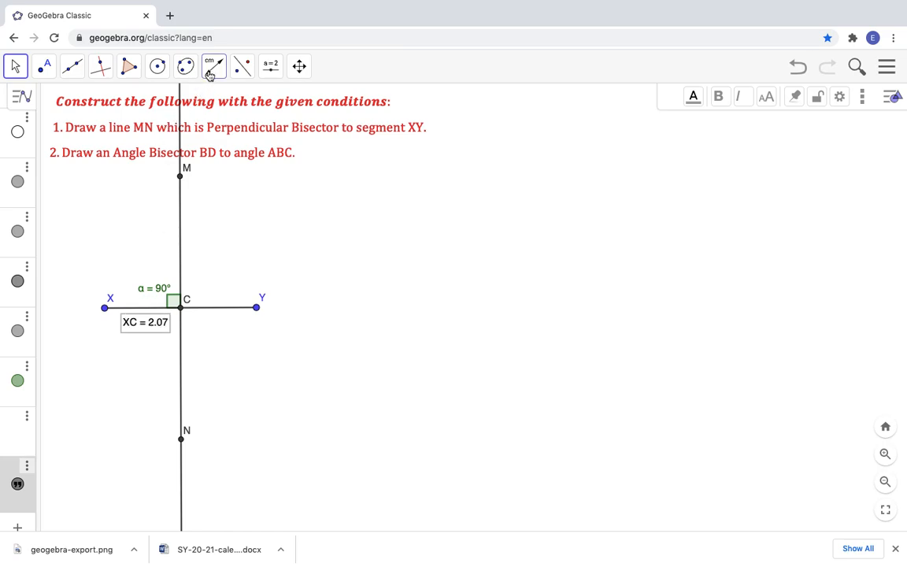
Measure the distance from C to Y with the Distance or Length tool.
left_click(181, 307)
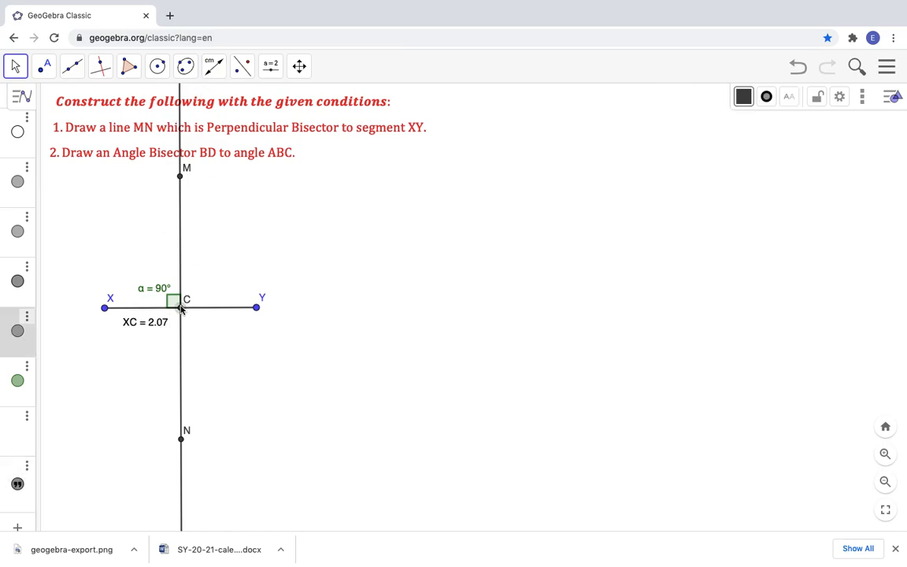
left_click(255, 308)
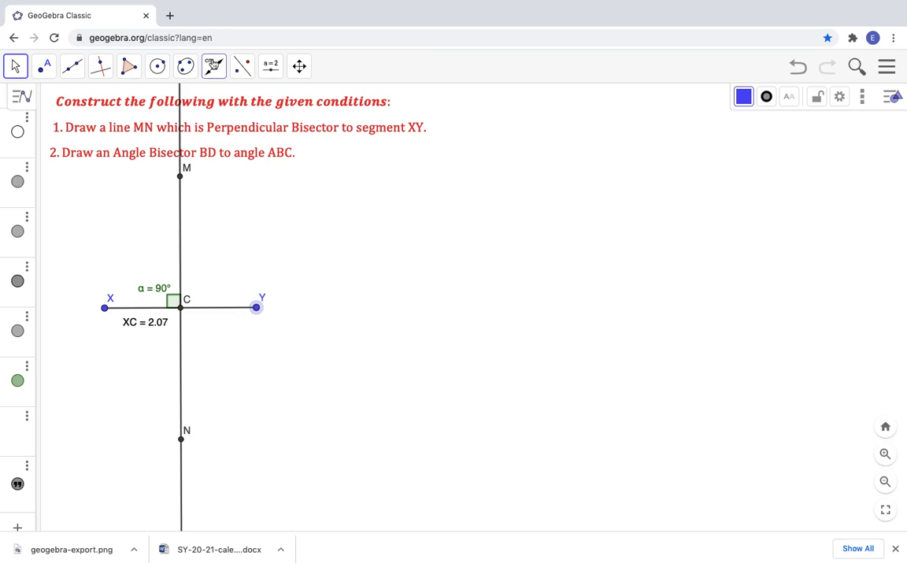
left_click(213, 65)
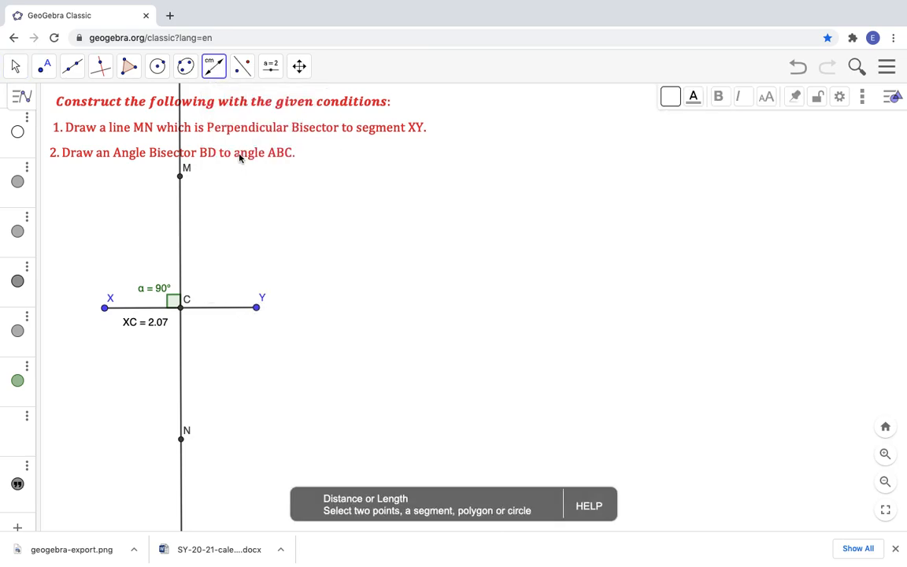
left_click(181, 307)
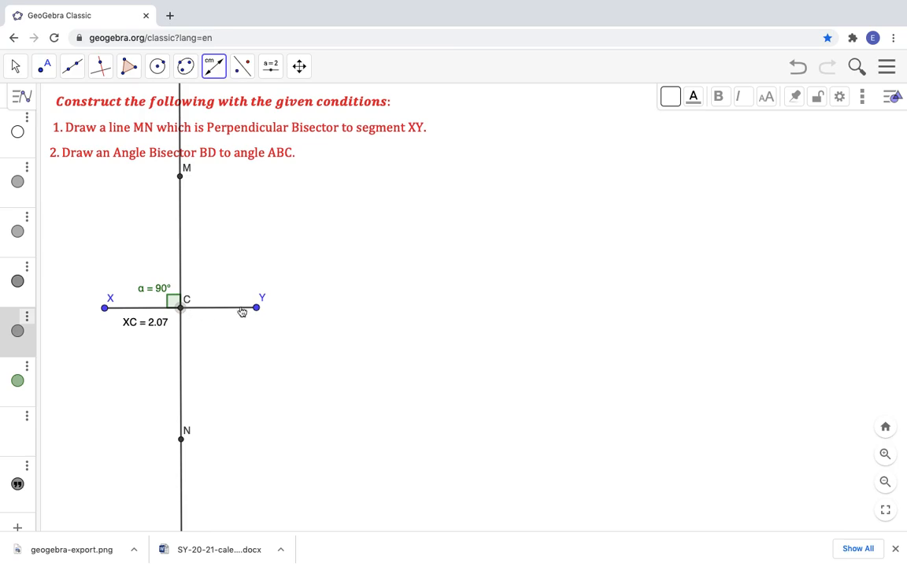
left_click(257, 309)
Move the CY length text to just below the right half of segment XY and dismiss the virus warning notifications.
left_click(16, 66)
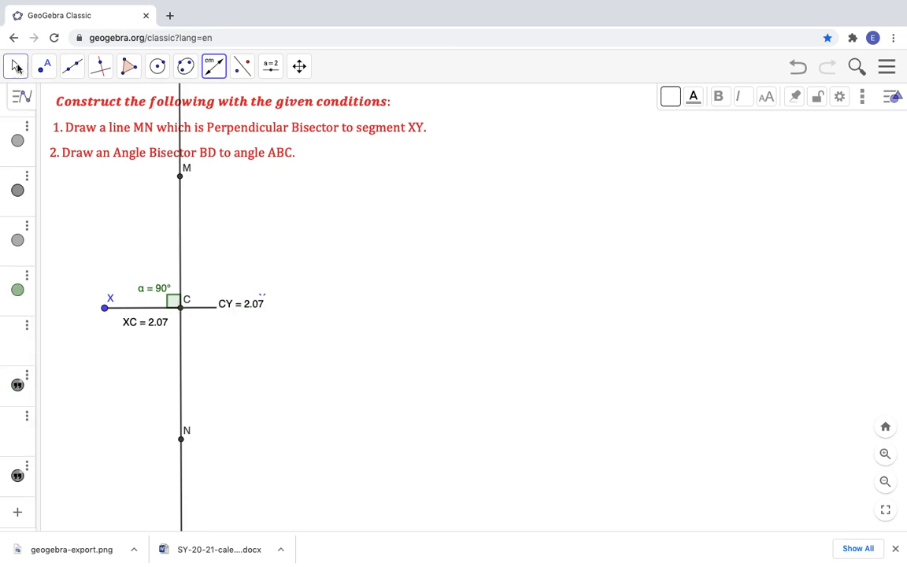
left_click(244, 307)
left_click_drag(245, 307, 221, 329)
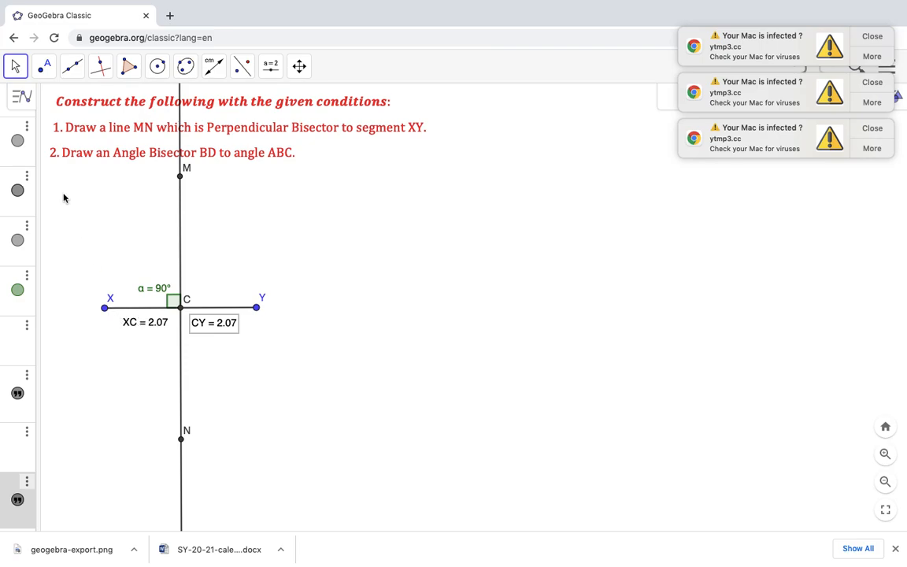
left_click(871, 36)
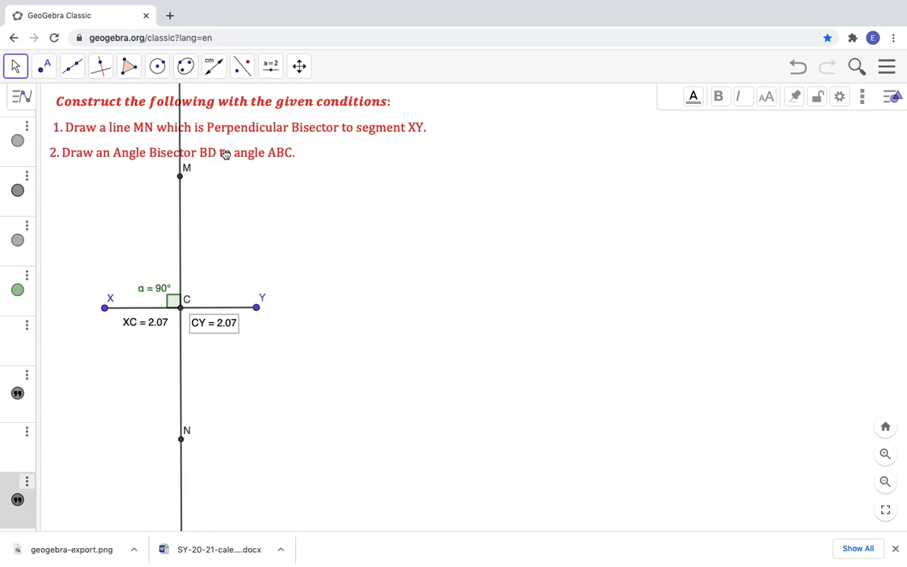
Draw a ray sloping up to the right from a new starting point in the empty area right of segment XY.
left_click(65, 72)
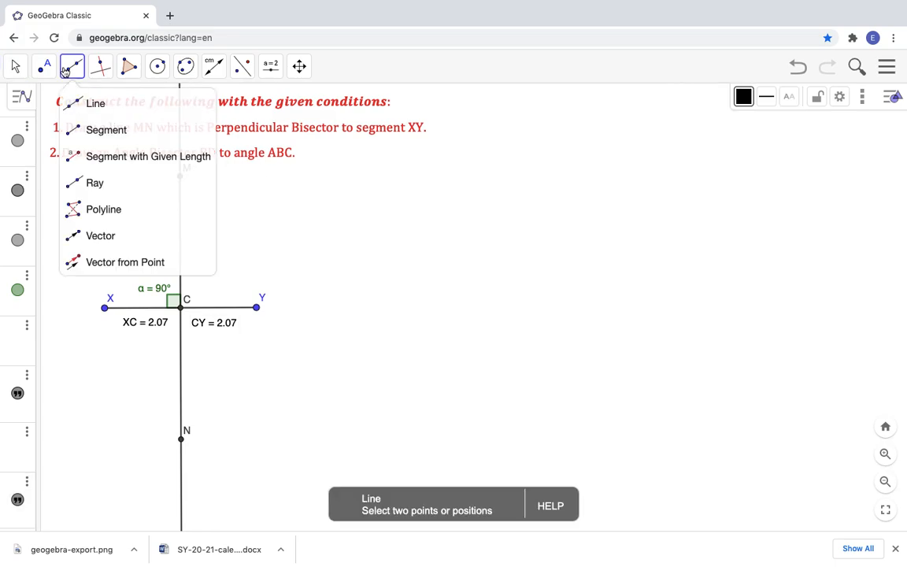
left_click(87, 184)
left_click(94, 180)
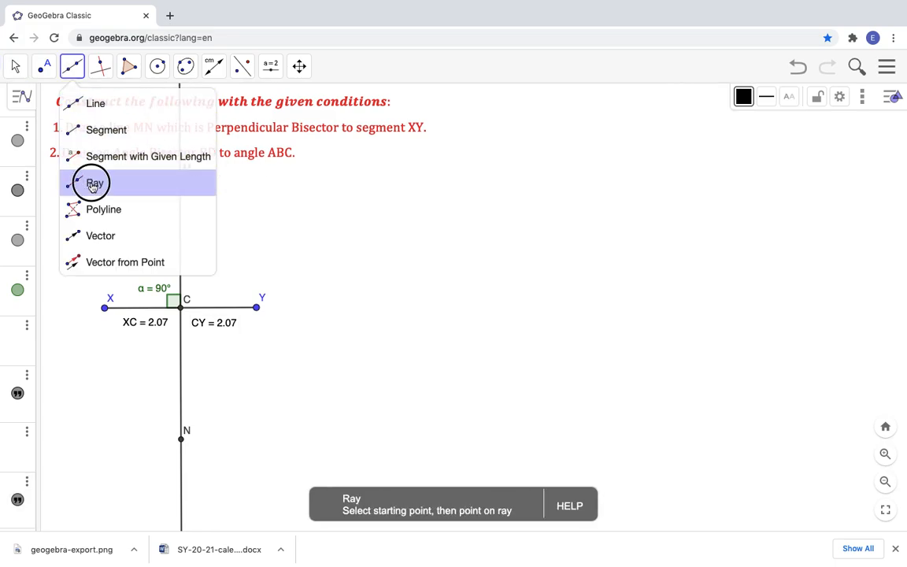
left_click(434, 347)
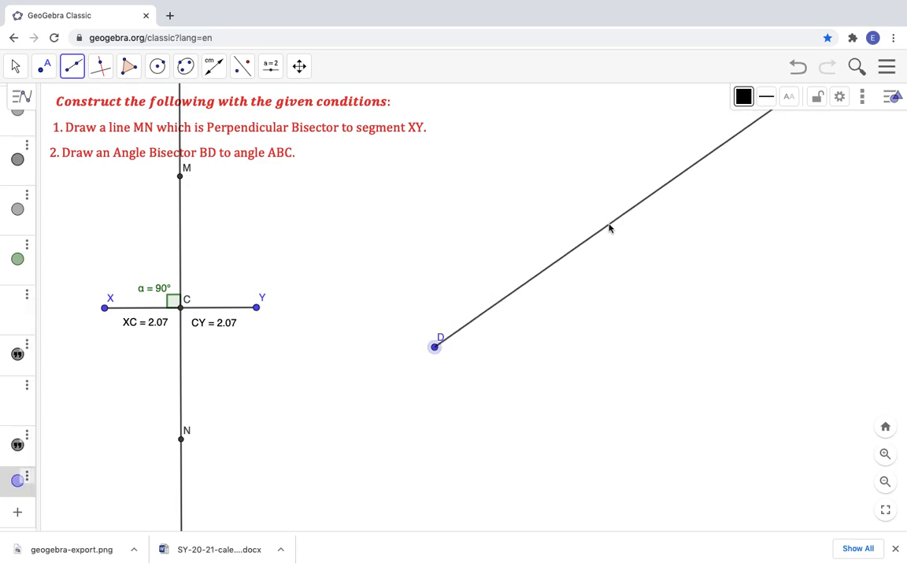
left_click(609, 225)
Draw a second ray from the same starting point, sloping down to the right, to form an angle.
left_click(73, 67)
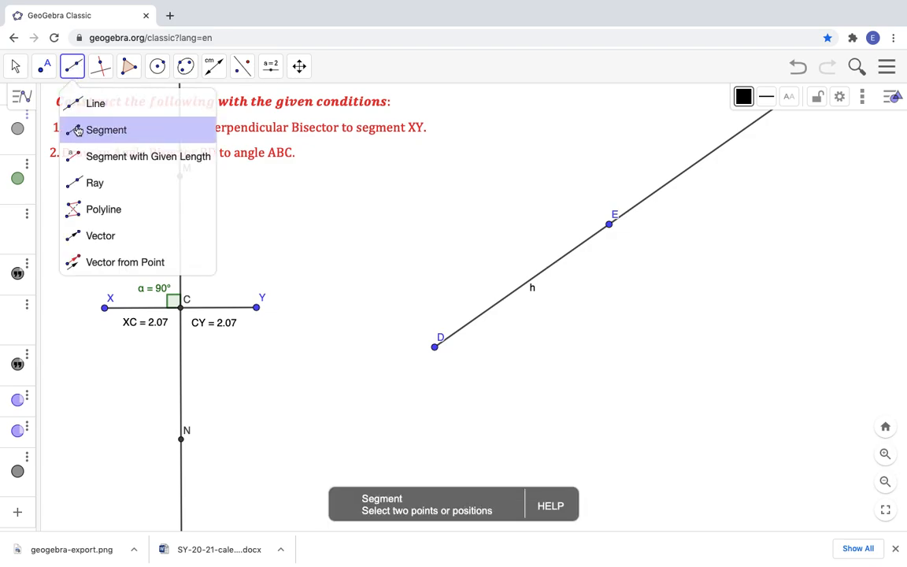
left_click(95, 182)
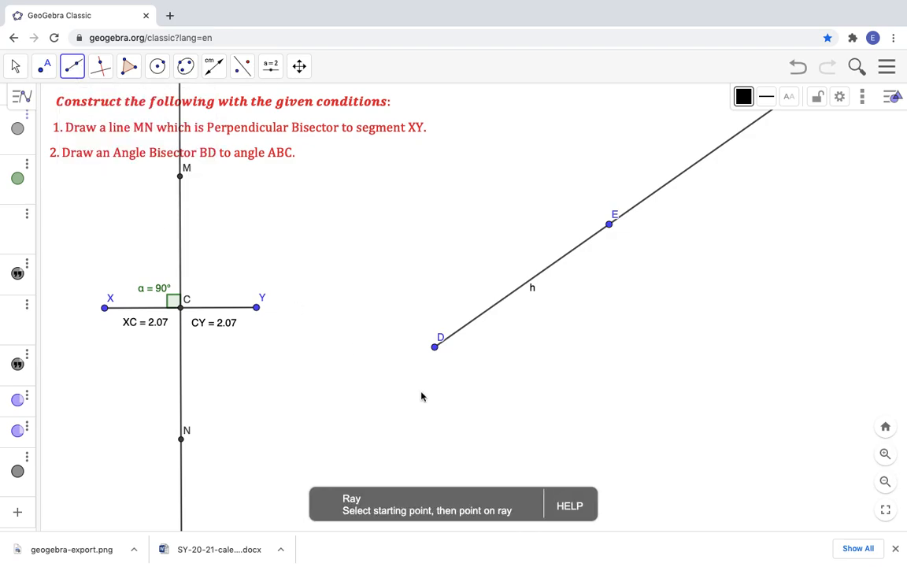
left_click(435, 347)
left_click(604, 420)
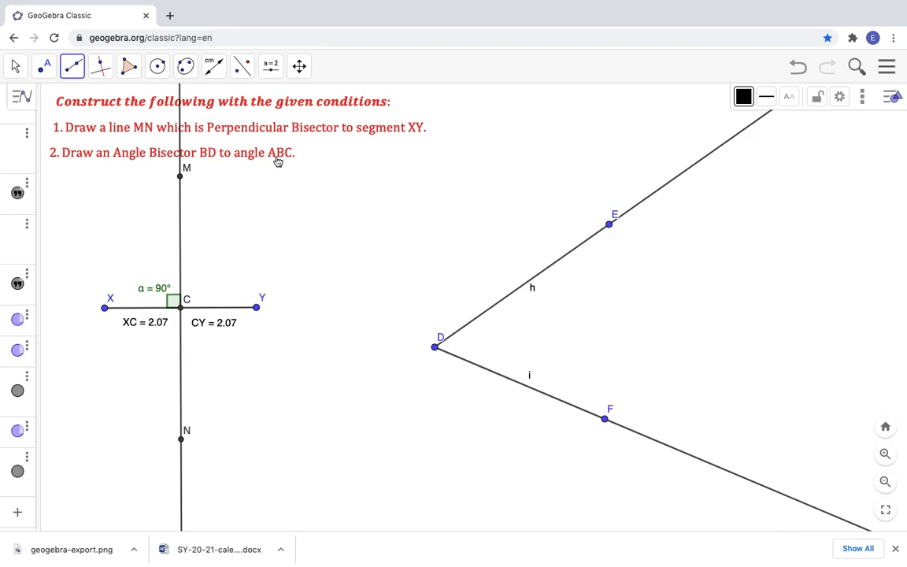
Rename the common starting point of the rays B and the second point on the upper ray A.
right_click(441, 339)
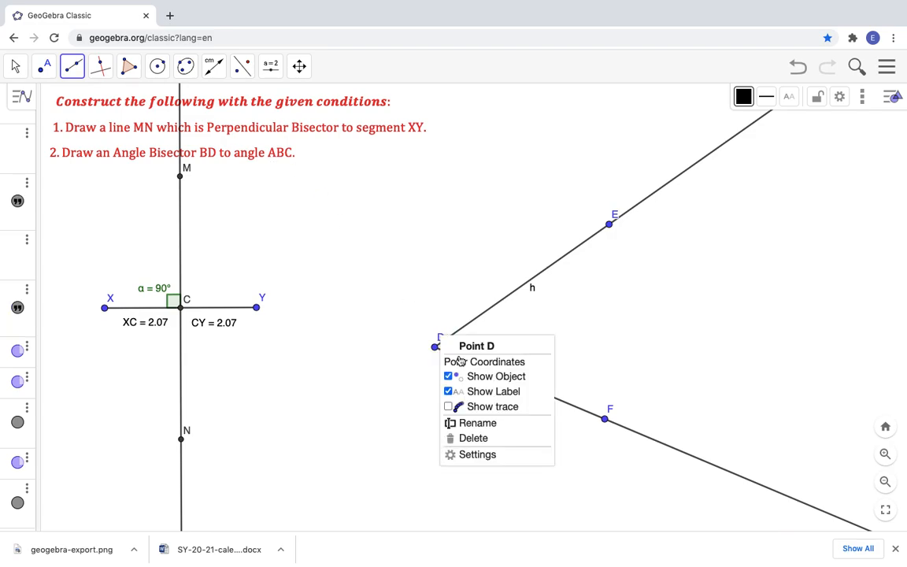
left_click(486, 422)
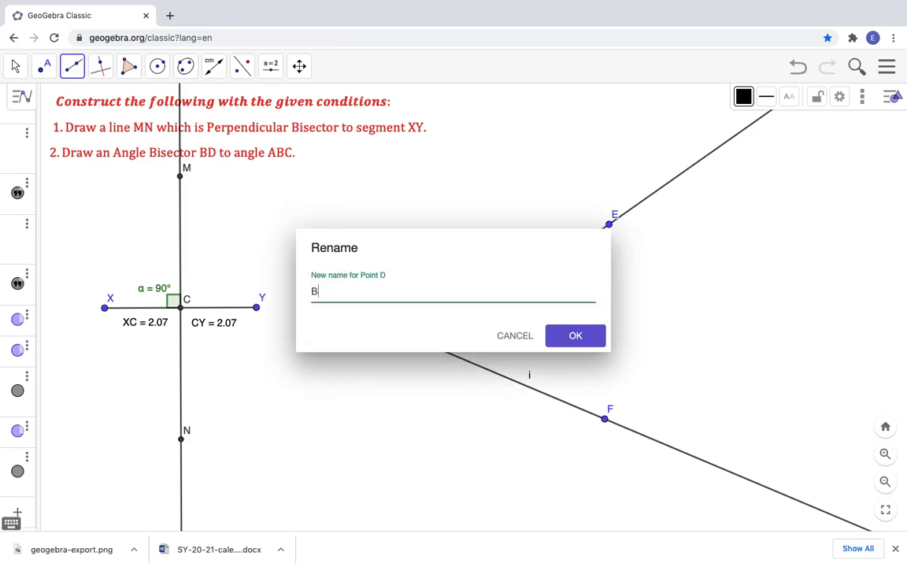
type("B")
key("Return")
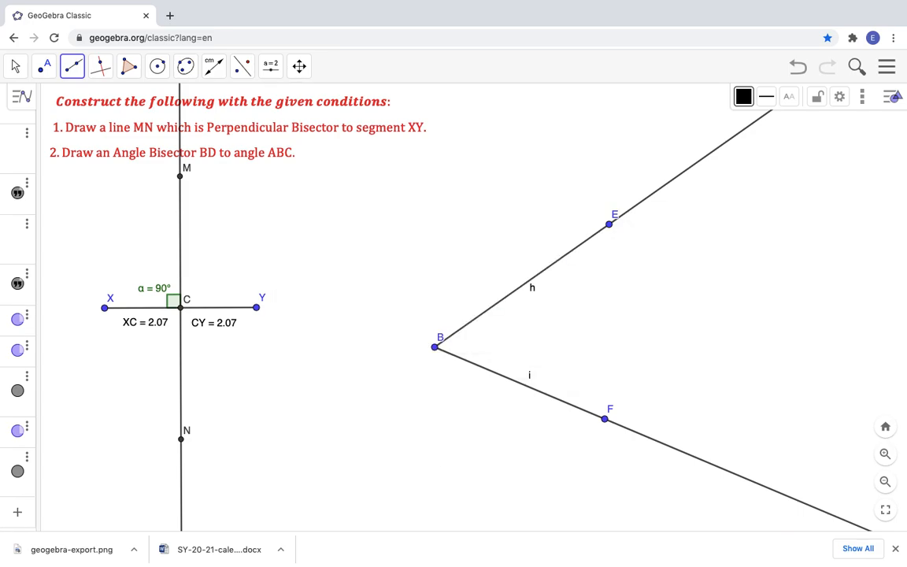
right_click(614, 220)
left_click(652, 303)
key("BackSpace")
key("Return")
Rename the second point on the lower ray C.
right_click(611, 414)
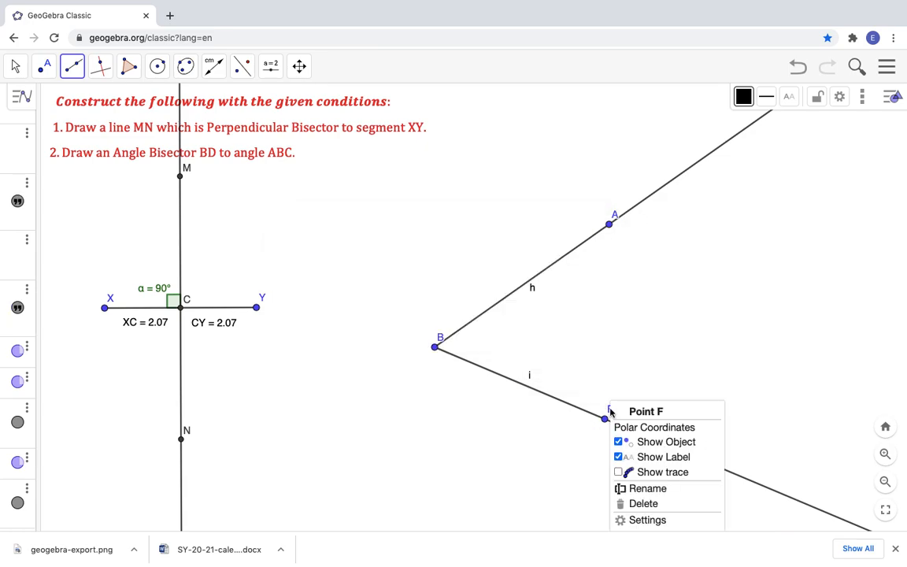
left_click(639, 488)
key("BackSpace")
type("C")
key("Return")
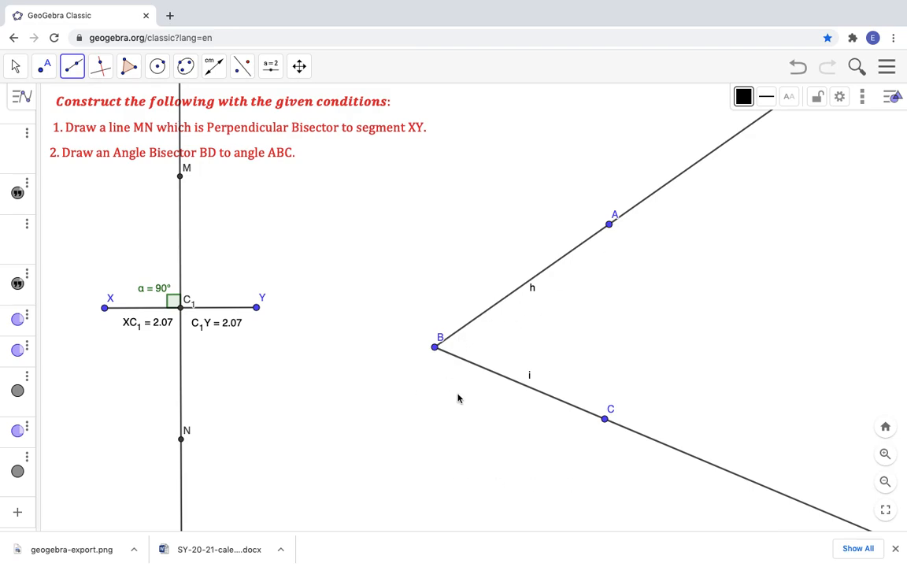
Hide the labels of rays BA and BC.
right_click(532, 289)
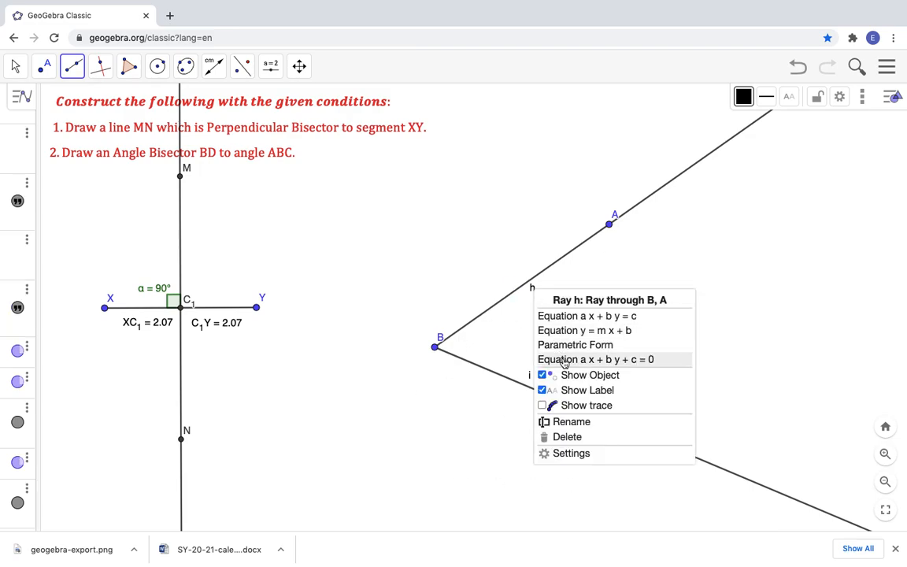
left_click(572, 391)
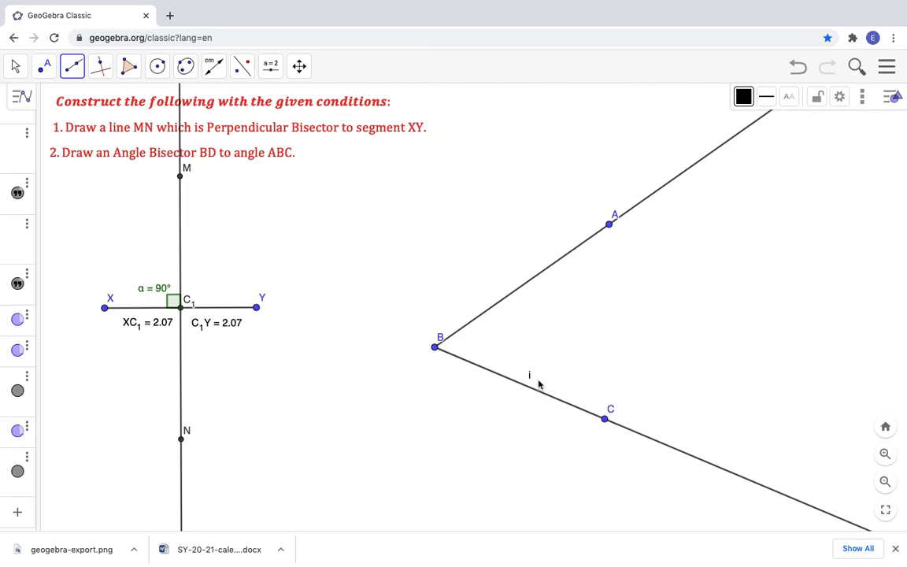
right_click(531, 380)
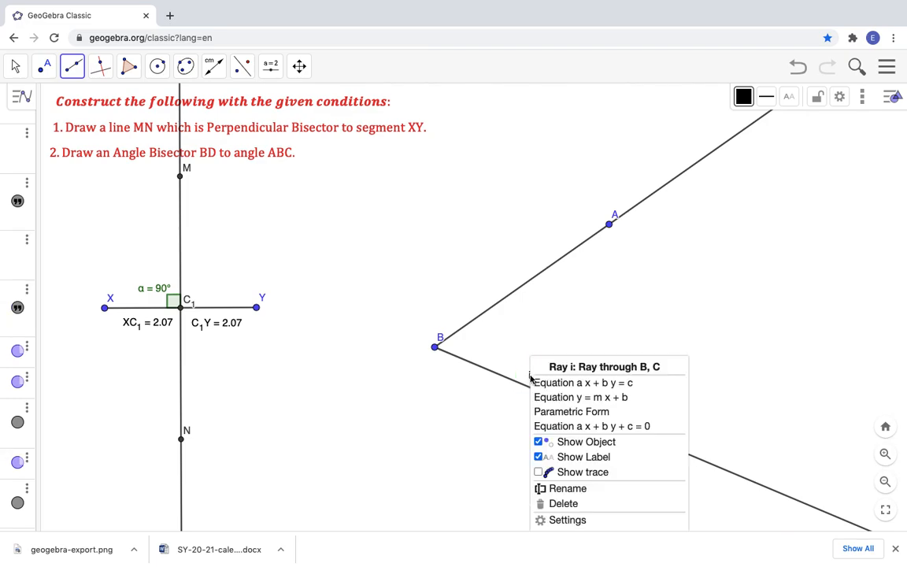
left_click(572, 457)
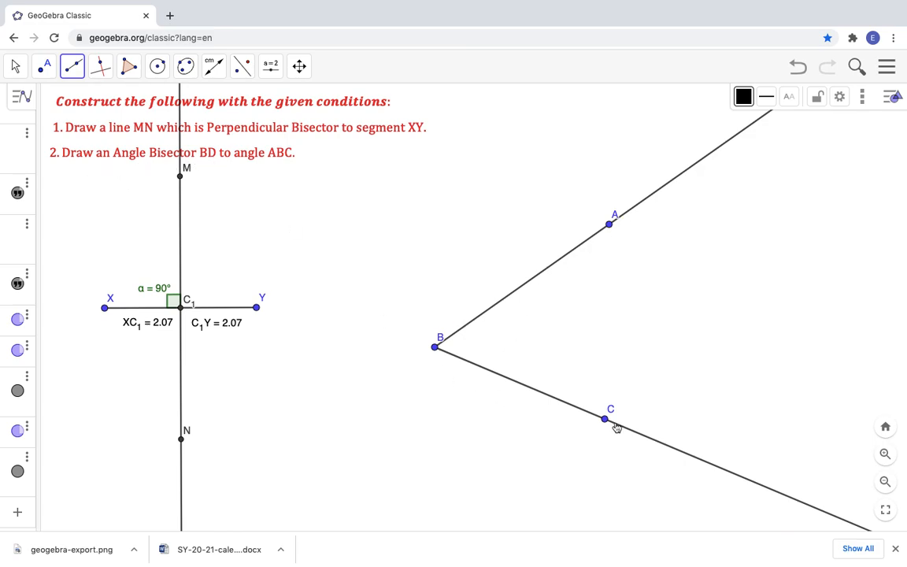
Draw a circle centred at B through a new point on ray BC between B and C.
left_click(157, 66)
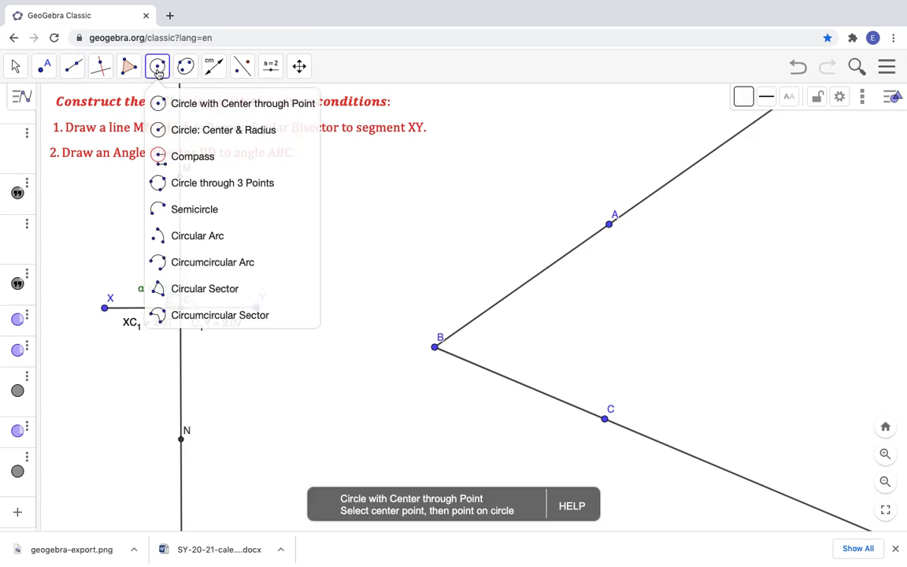
left_click(174, 105)
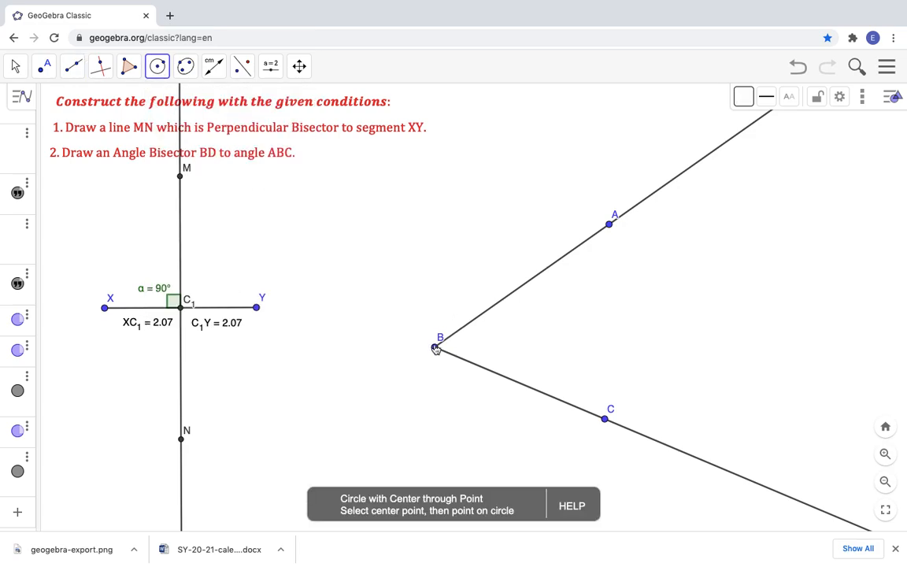
left_click(436, 347)
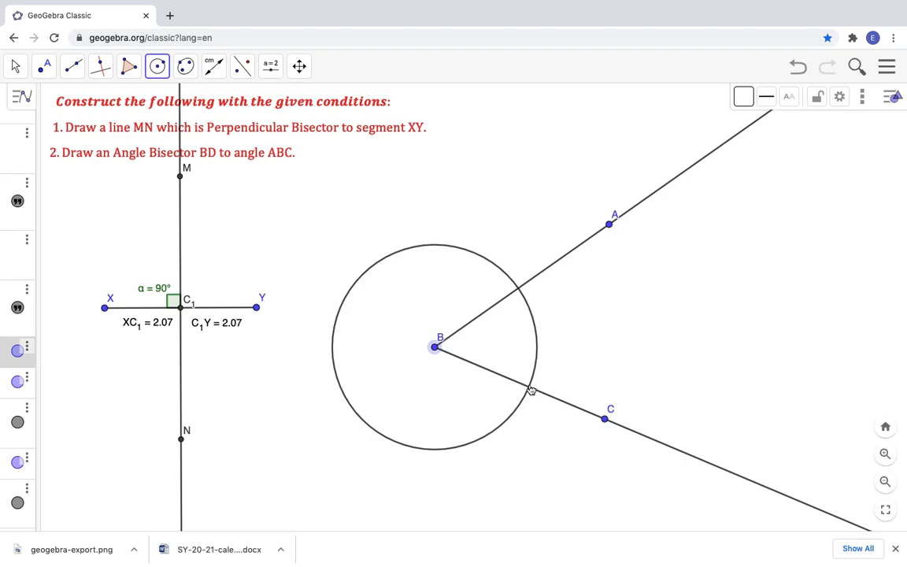
left_click(530, 389)
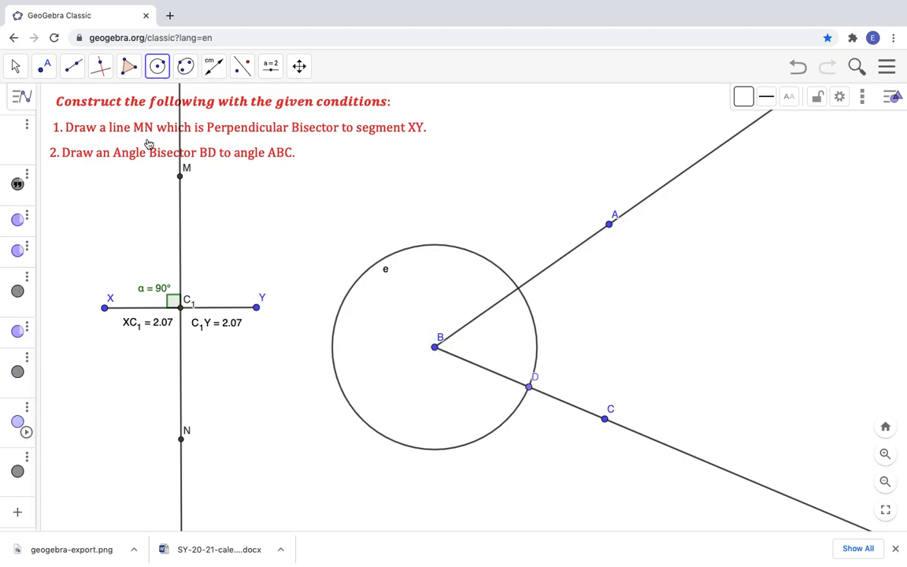
Place a point where the circle centred at B crosses ray BA.
left_click(44, 67)
mouse_move(72, 66)
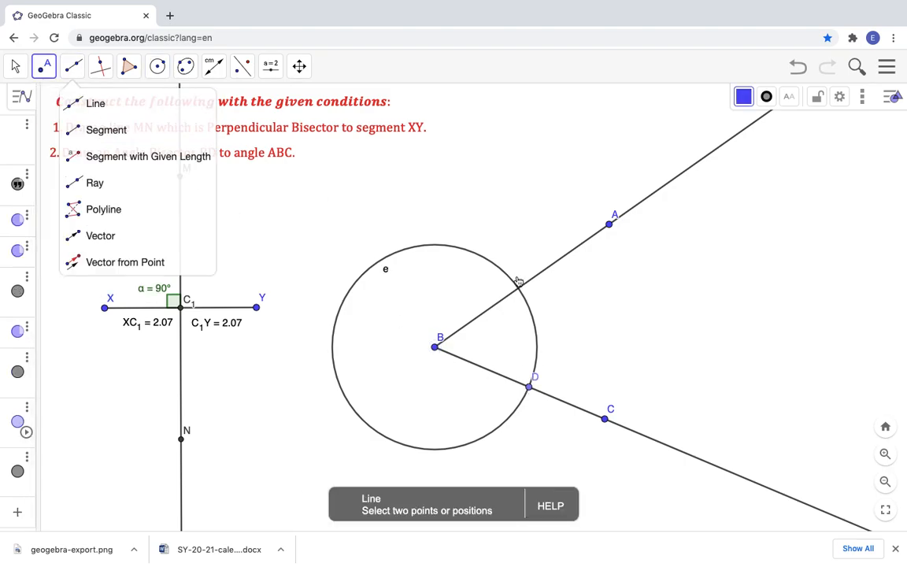
left_click(518, 288)
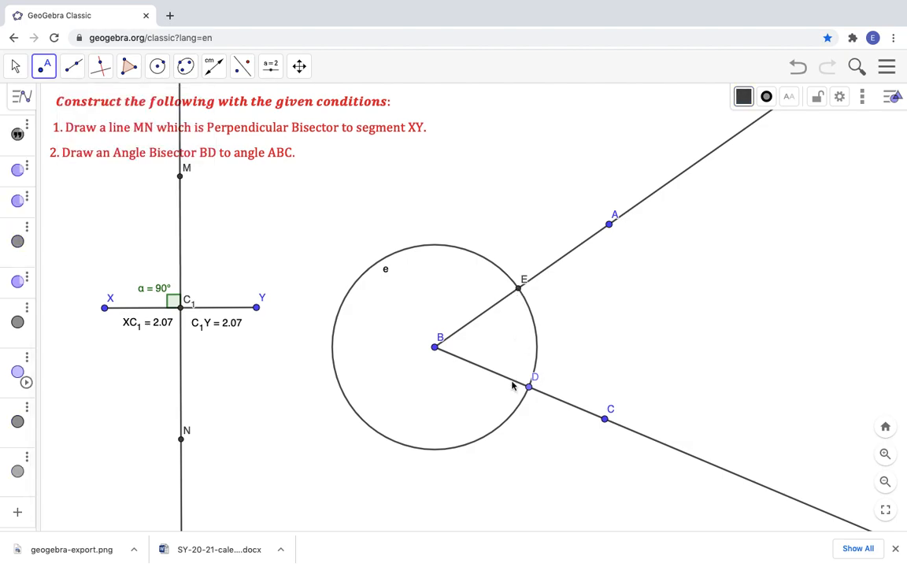
Draw one circle centred at E through D and another centred at D through E.
left_click(159, 69)
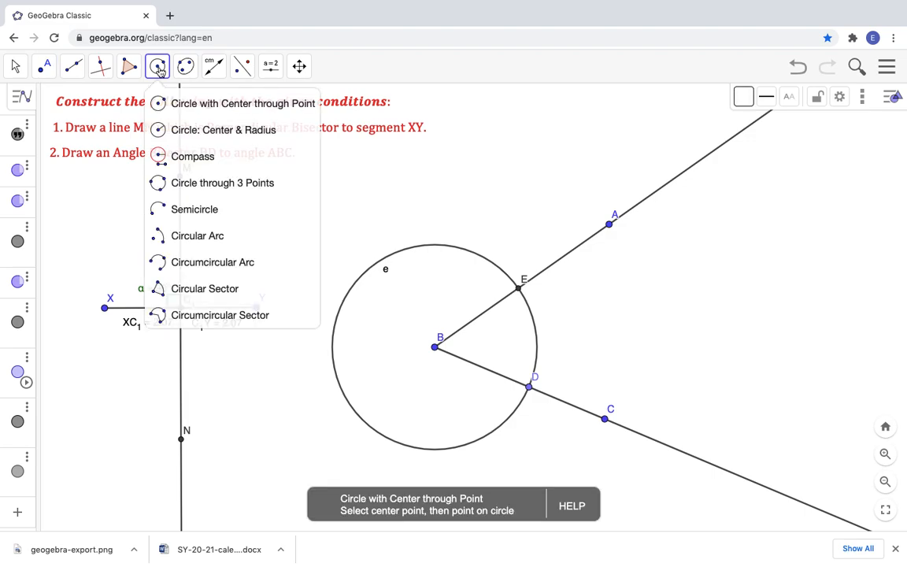
left_click(154, 95)
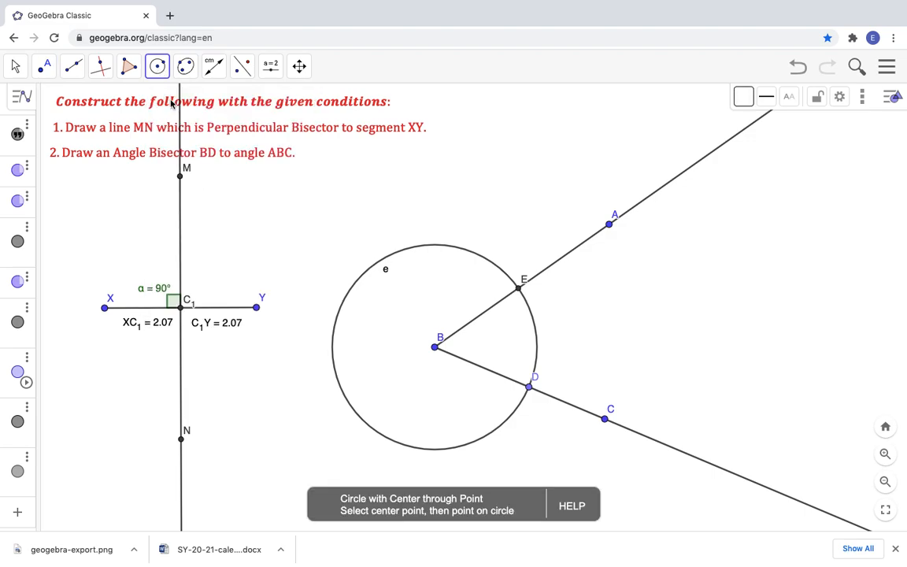
left_click(519, 289)
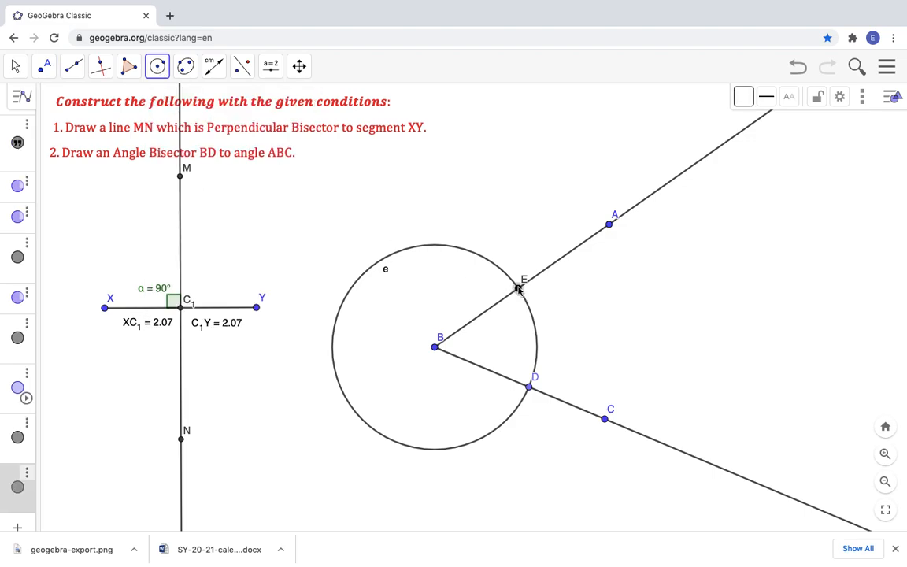
left_click(529, 389)
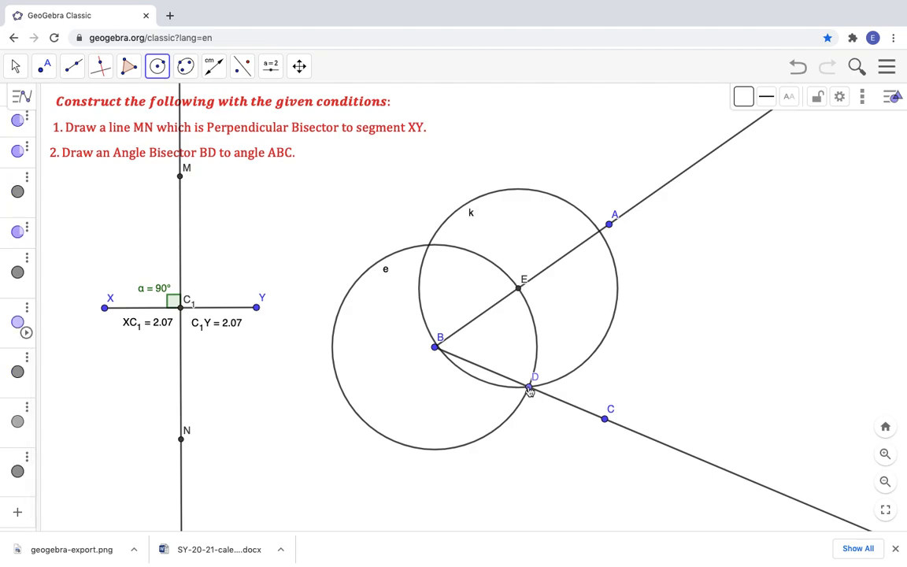
left_click(529, 387)
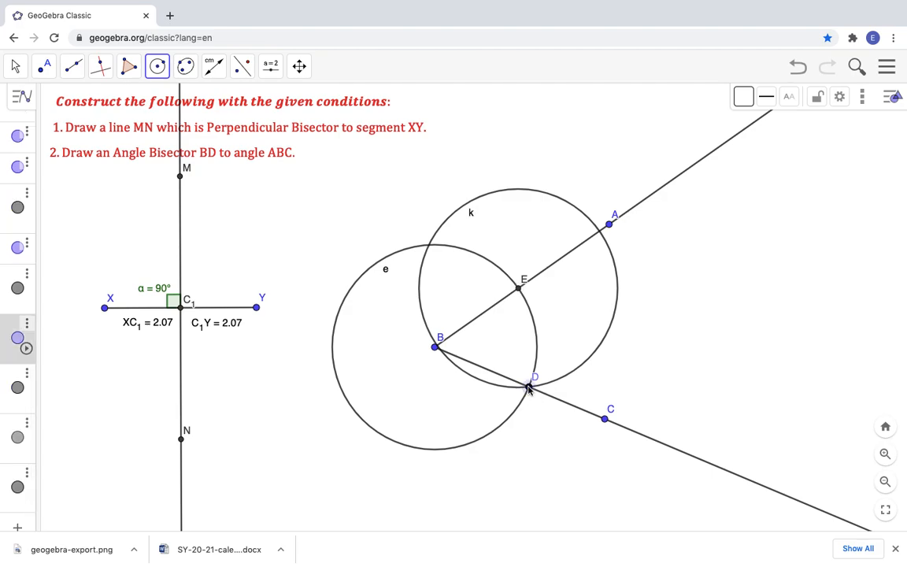
left_click(518, 289)
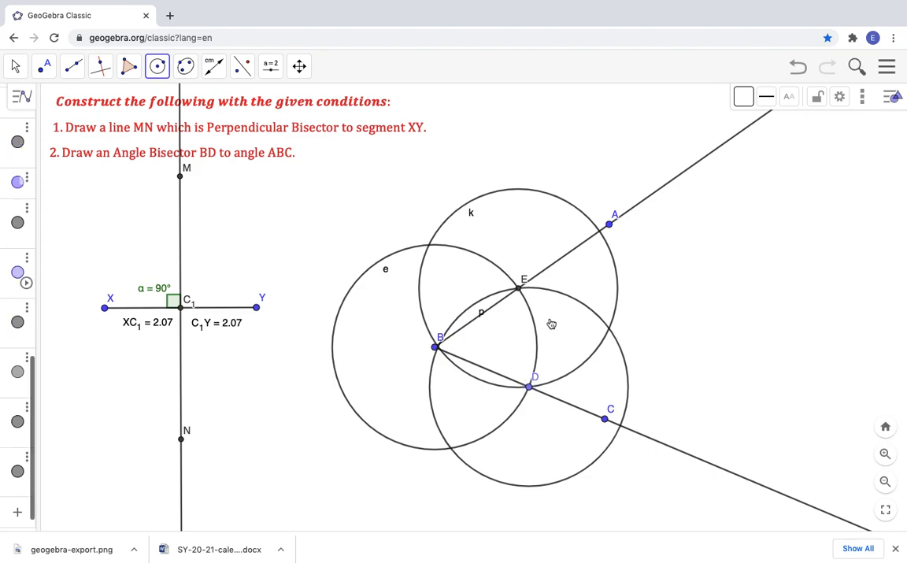
Place a point at the outer intersection of the circles centred at E and D, away from B, and rename it D.
left_click(36, 71)
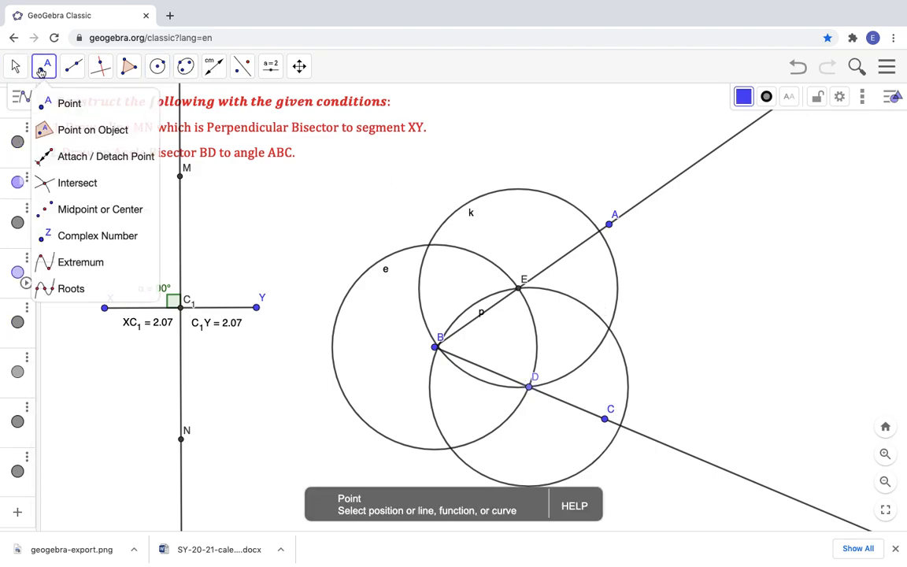
left_click(610, 328)
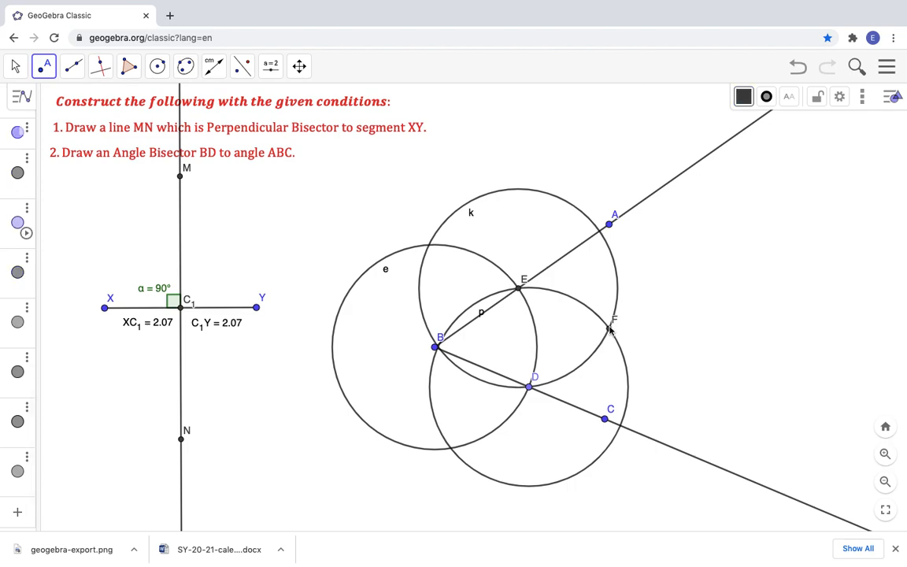
right_click(615, 322)
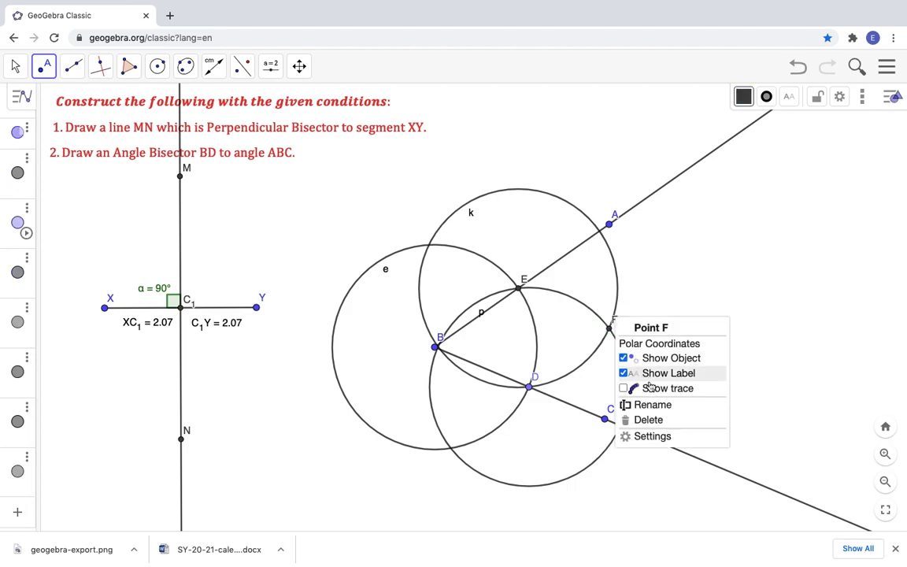
left_click(653, 405)
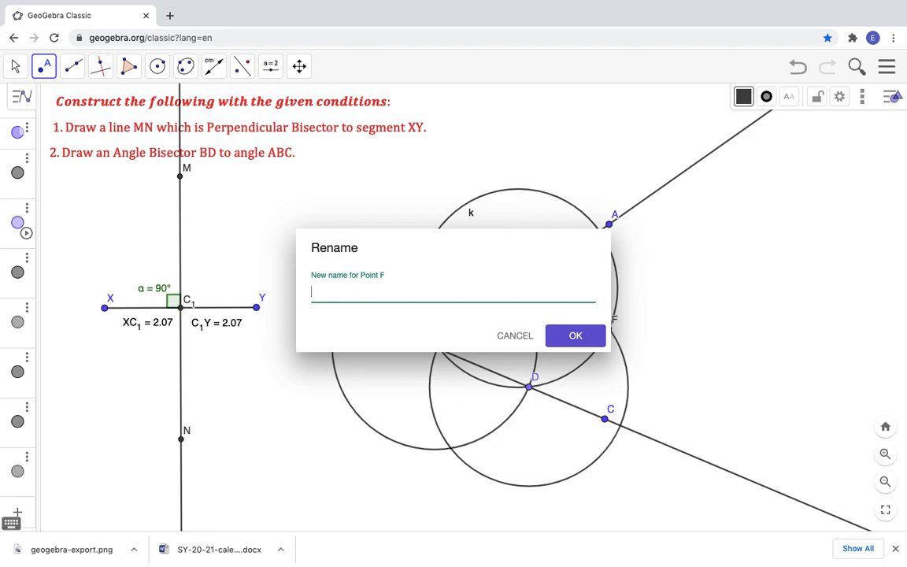
type("D")
key("Return")
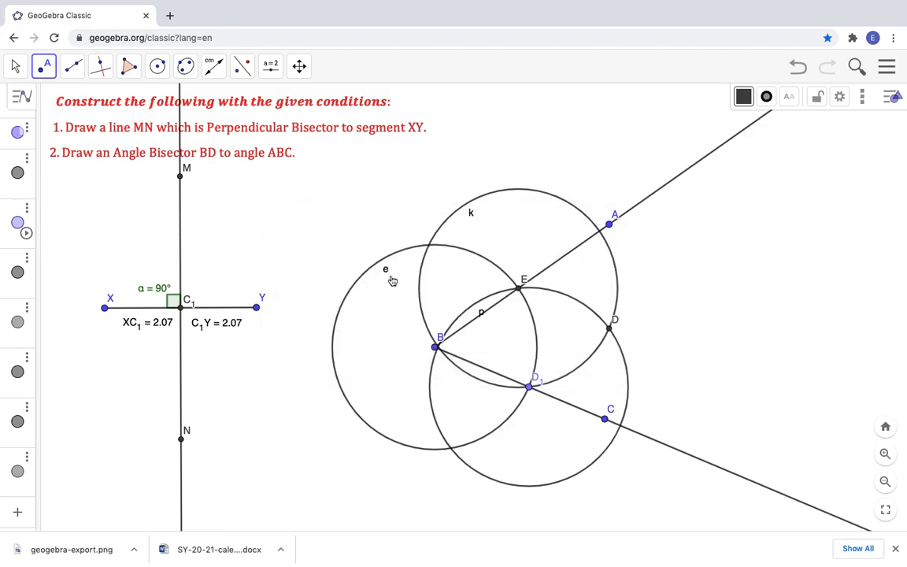
Draw a ray from B through D.
left_click(76, 74)
left_click(88, 181)
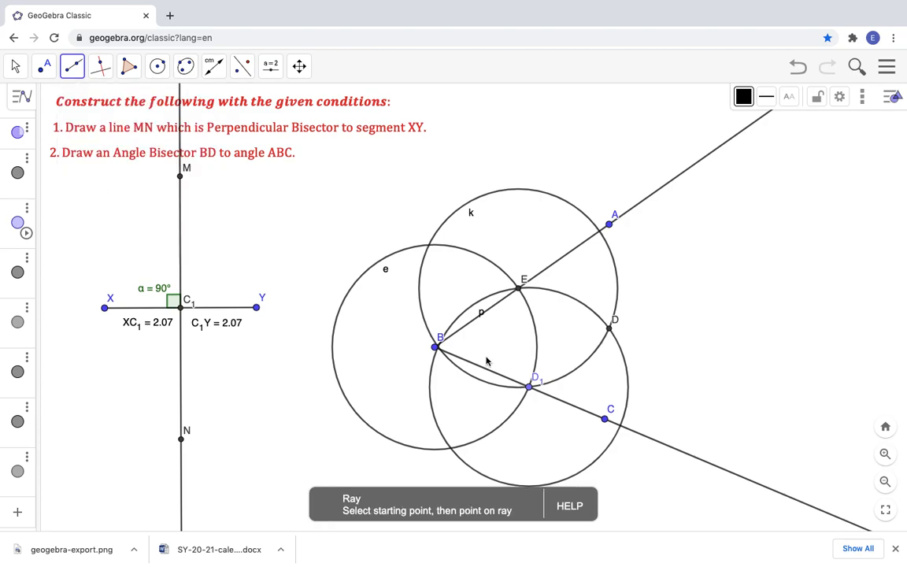
left_click(435, 347)
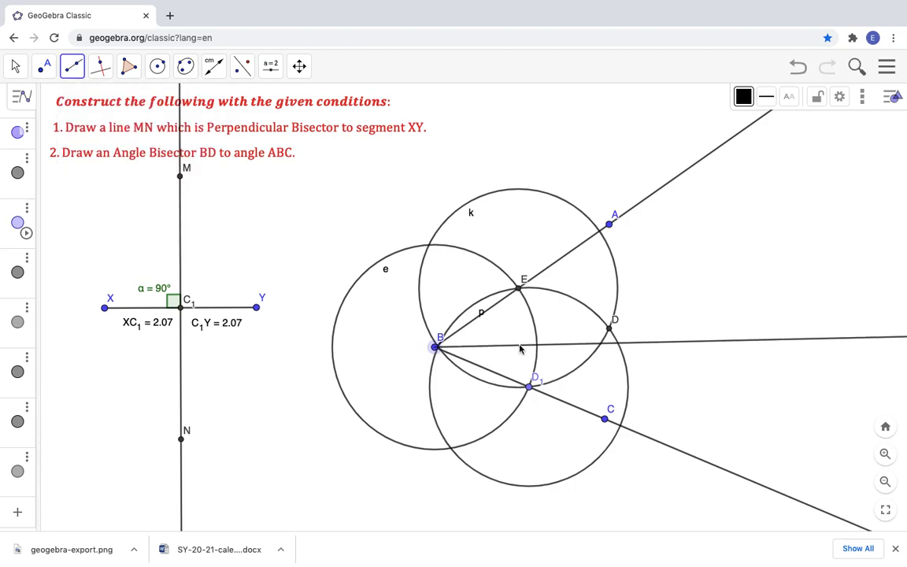
left_click(610, 329)
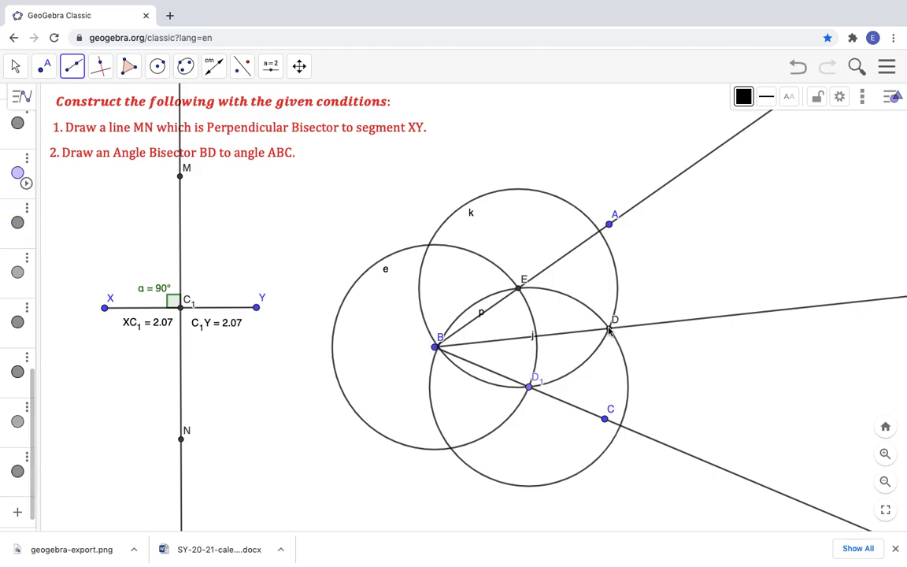
Hide the three construction circles k, p and e.
right_click(617, 268)
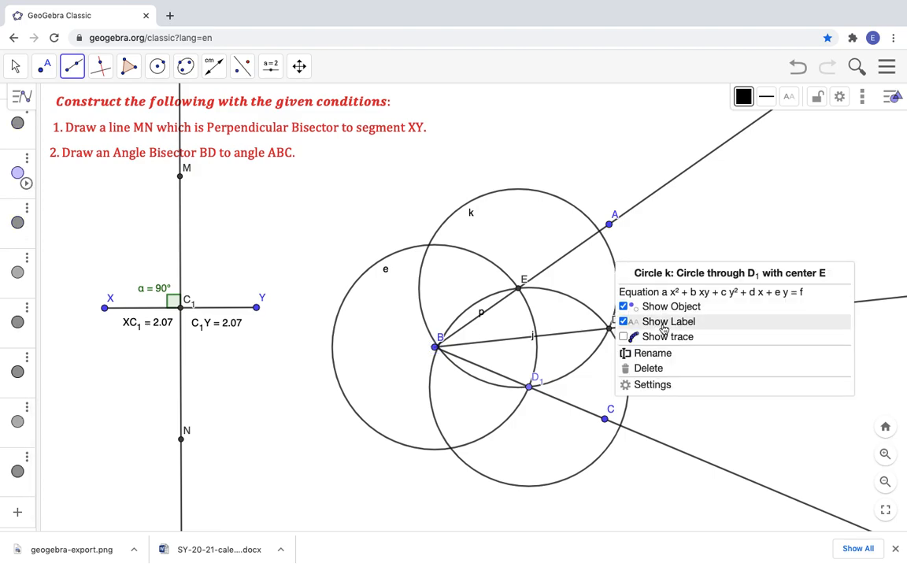
left_click(650, 306)
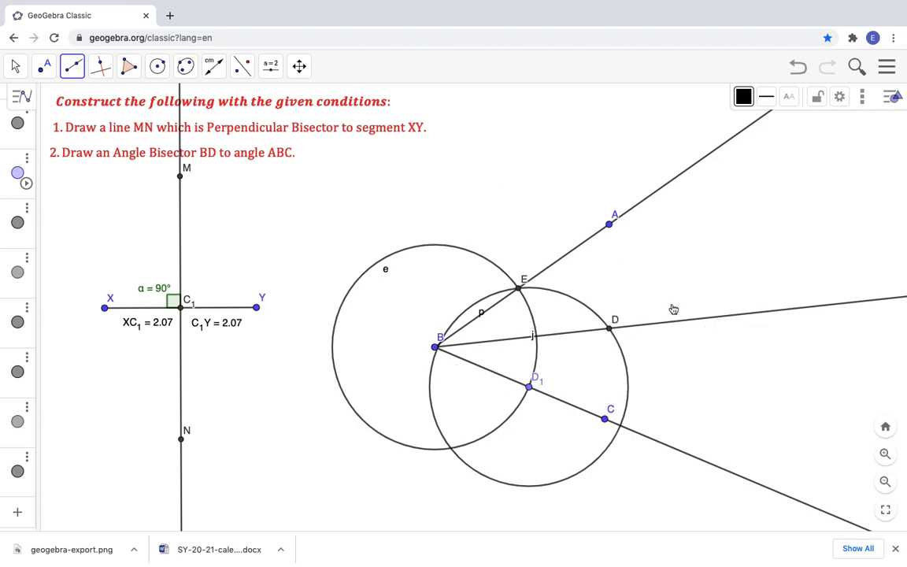
right_click(629, 388)
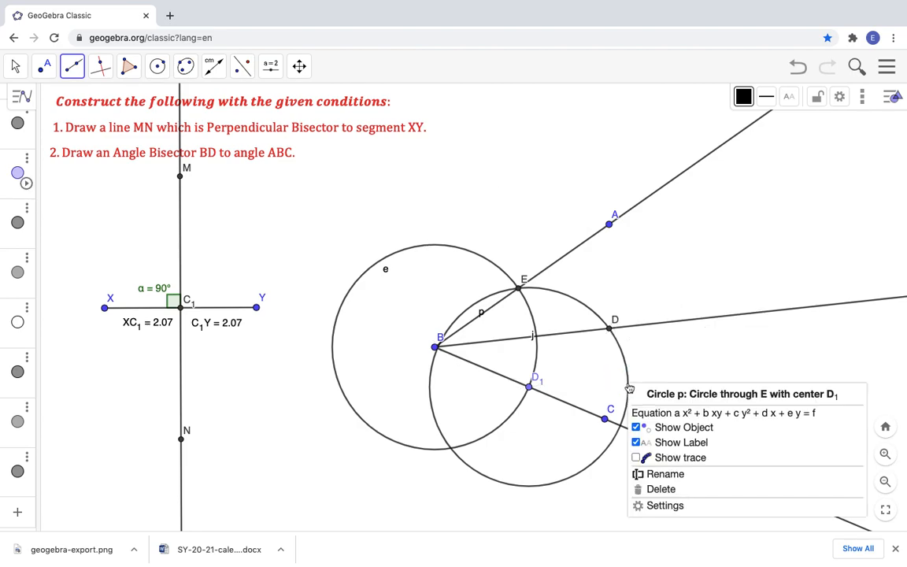
left_click(662, 425)
right_click(439, 451)
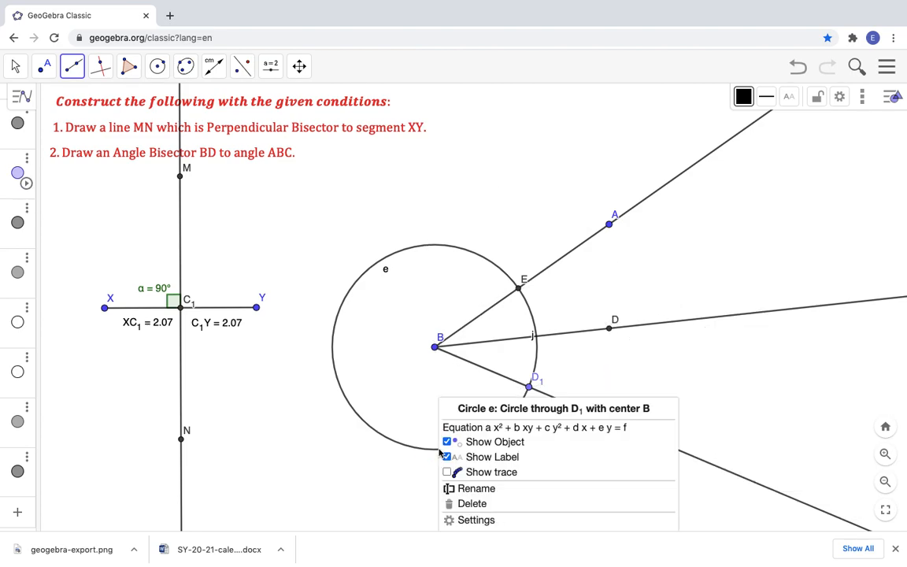
left_click(470, 439)
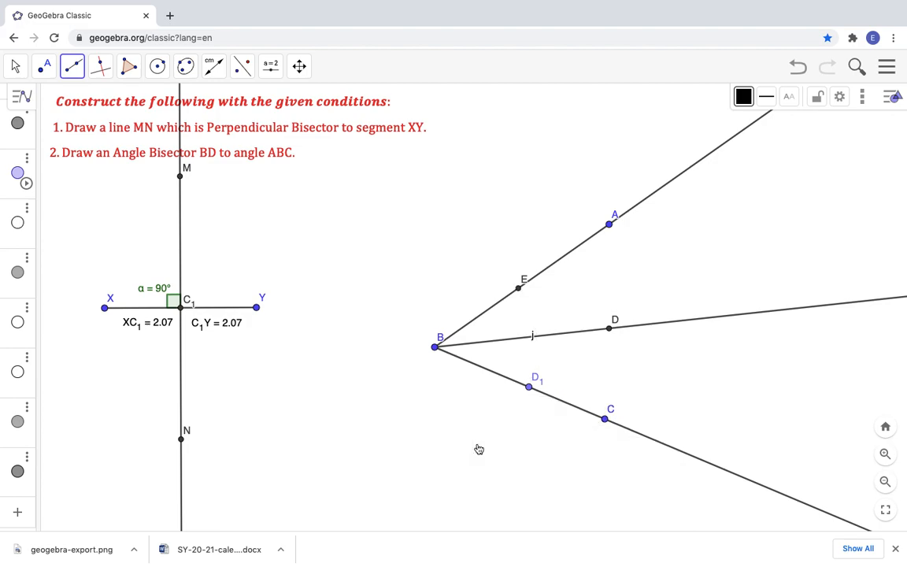
Hide points E and D₁ on the angle's sides and the label of ray BD.
right_click(519, 290)
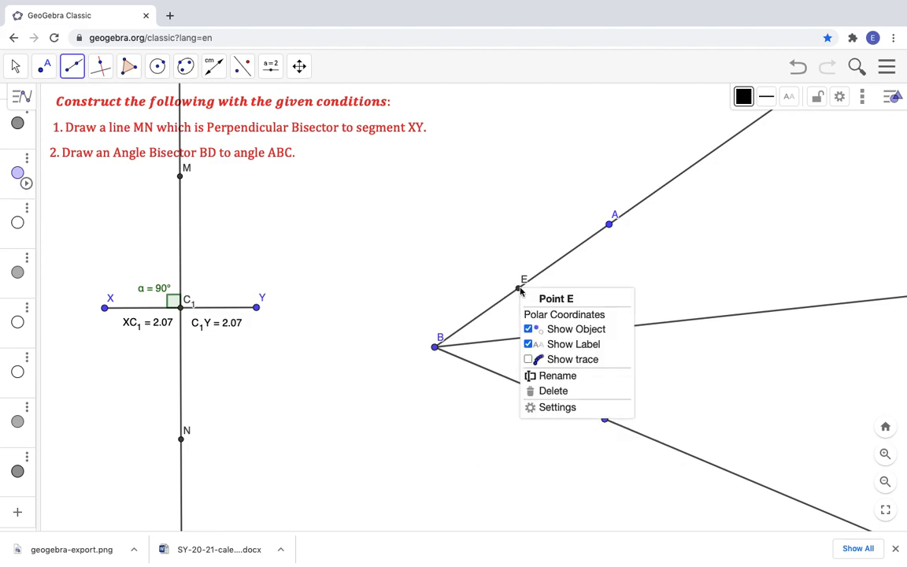
left_click(564, 336)
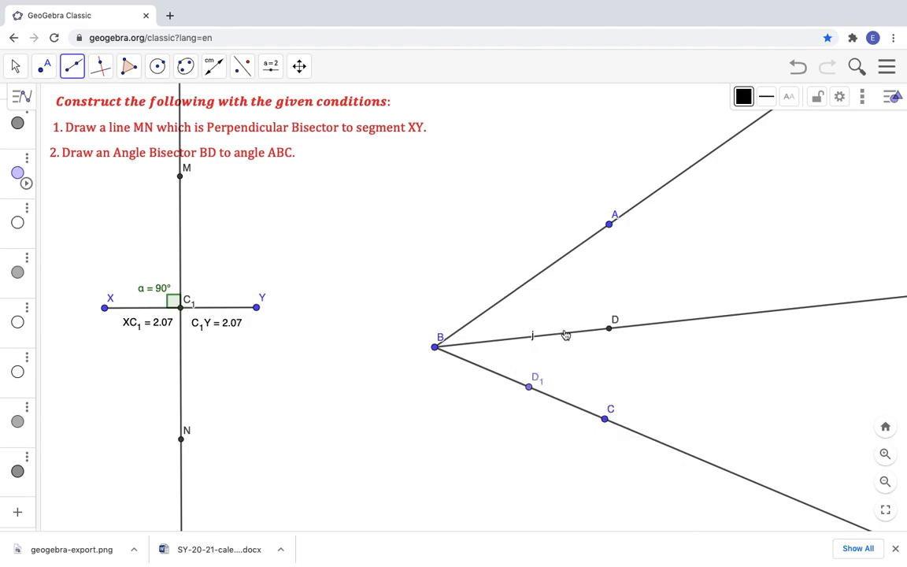
right_click(528, 388)
left_click(558, 426)
right_click(532, 336)
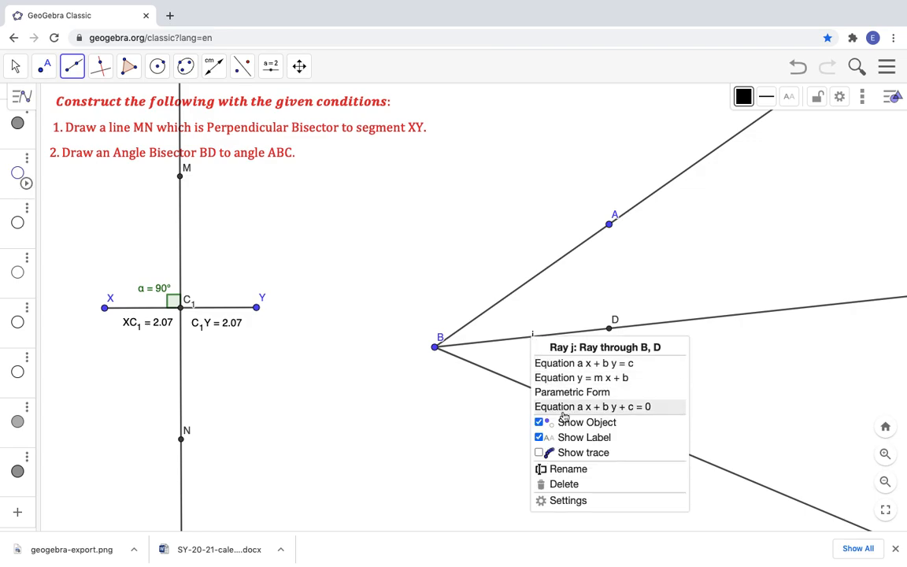
left_click(555, 423)
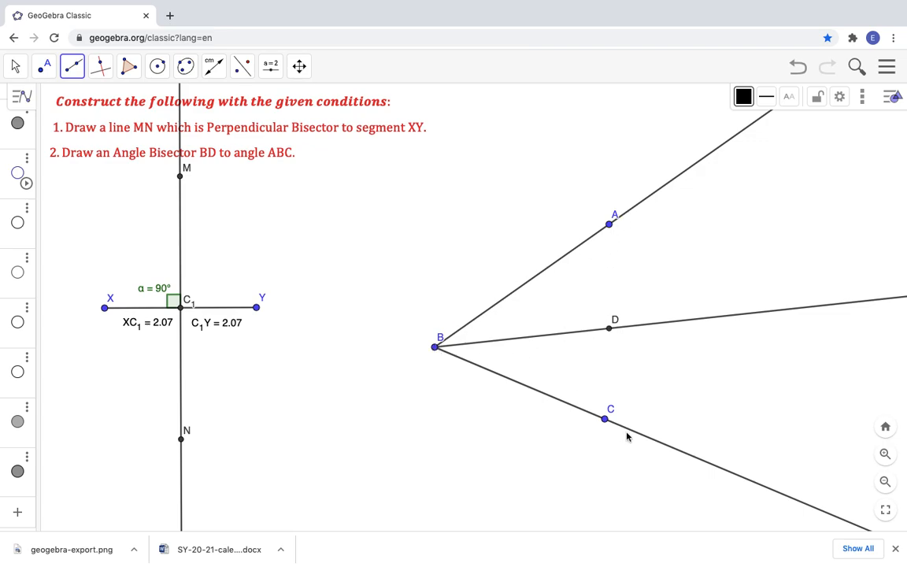
Add angle measurements for the two halves of angle ABC, DBA and CBD, with the Angle tool.
left_click(210, 68)
left_click(225, 102)
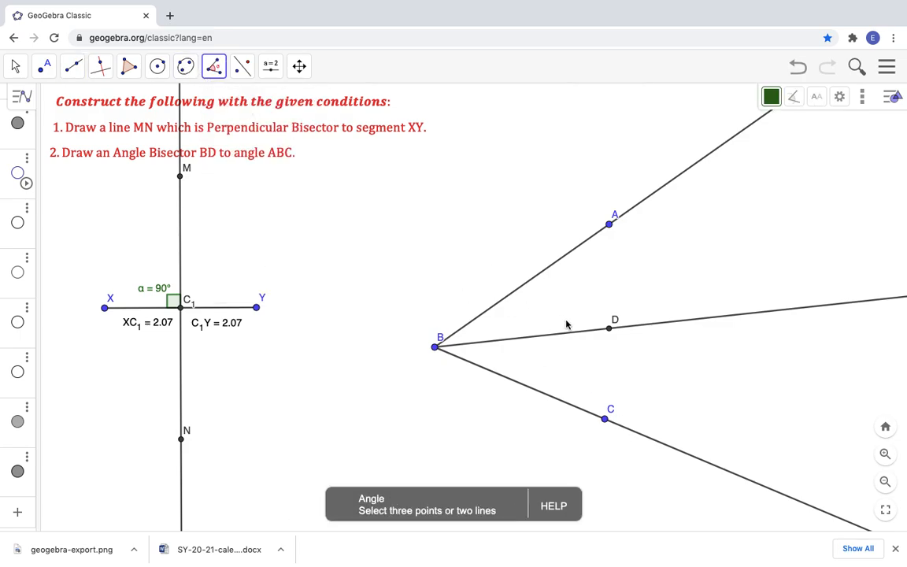
left_click(608, 328)
left_click(435, 347)
left_click(610, 226)
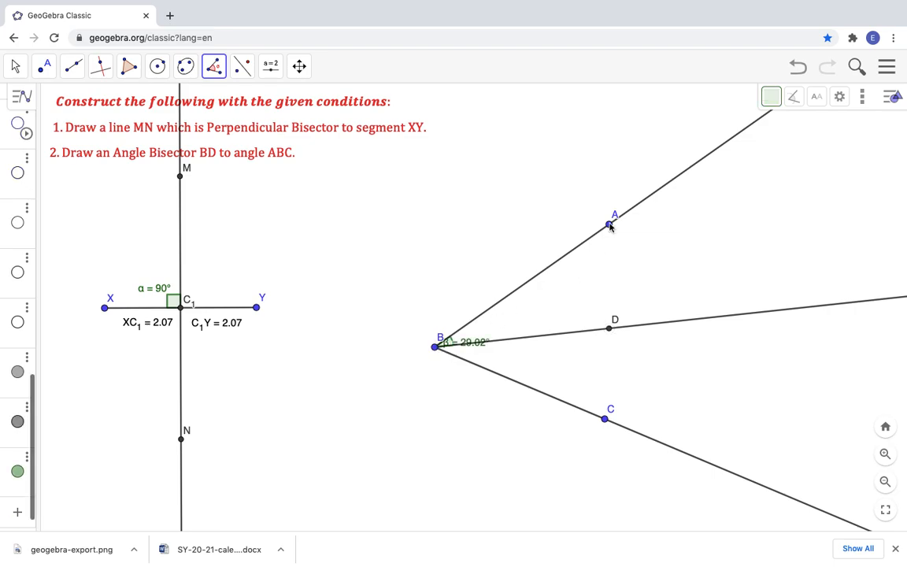
left_click(604, 420)
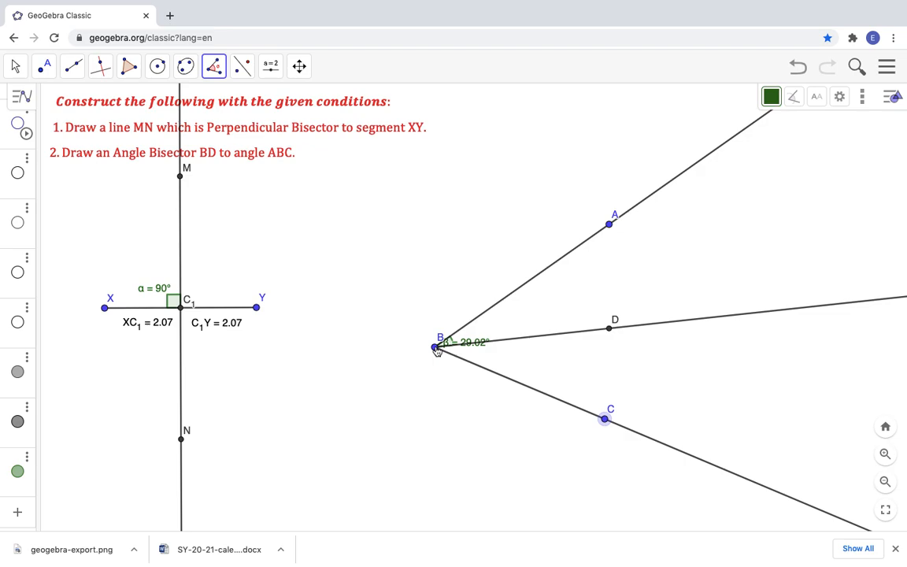
left_click(609, 328)
Move the overlapping β and γ angle labels apart, β above ray BD and γ below it, clear of the angle arcs.
left_click(16, 66)
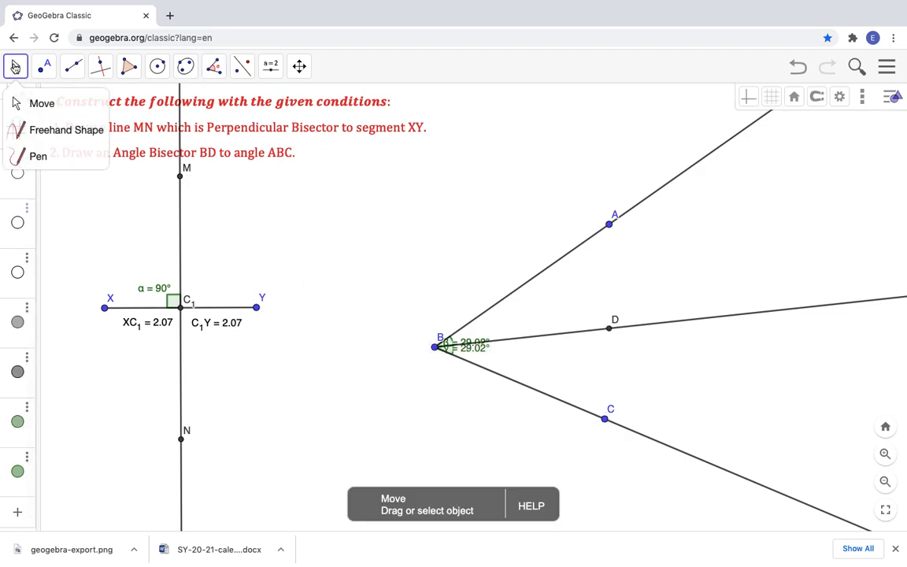
left_click(44, 66)
key("Escape")
left_click_drag(469, 350, 501, 331)
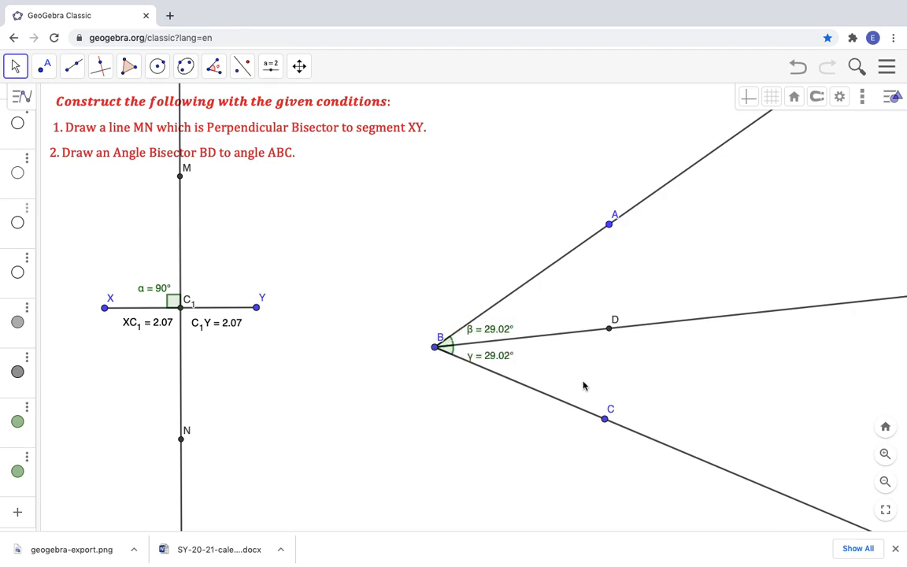